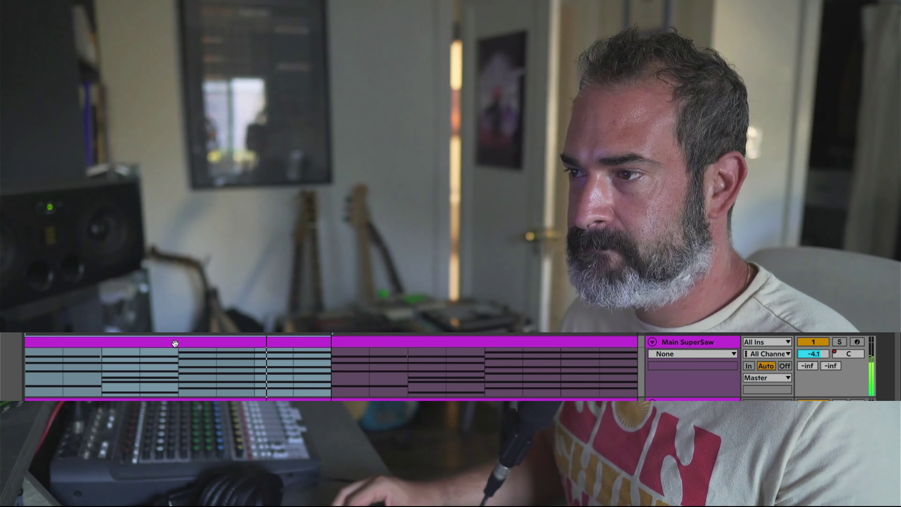
# - Select the second Main SuperSaw clip and check its playback
pyautogui.click(344, 341)
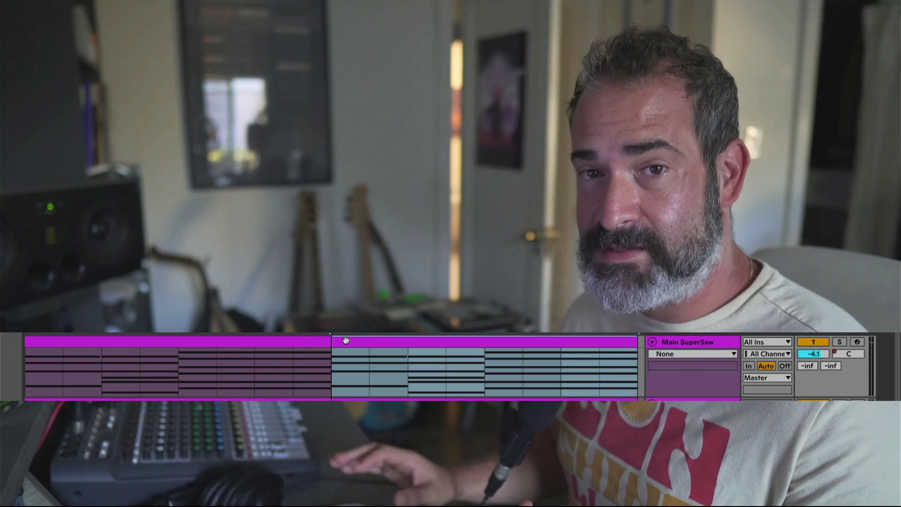
pyautogui.press('space')
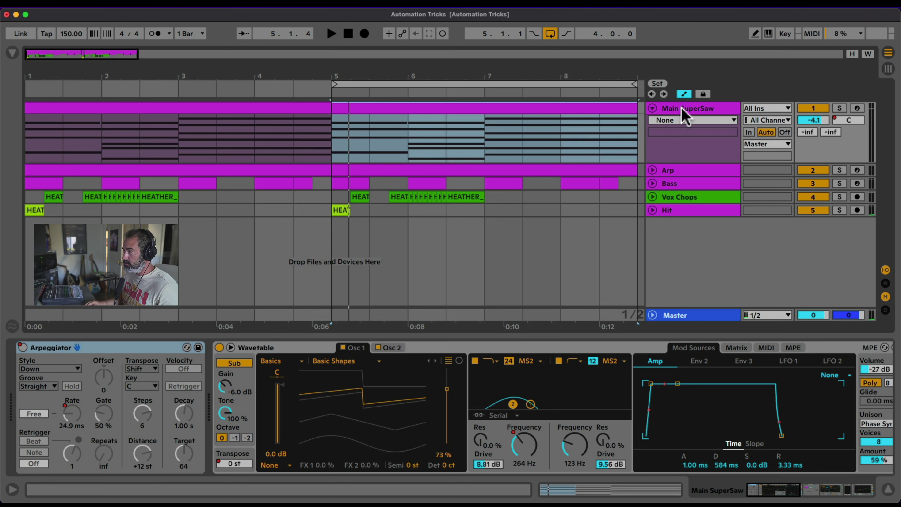
# - Add an automation lane for each automated envelope on the Main SuperSaw track
pyautogui.click(683, 94)
pyautogui.click(683, 94)
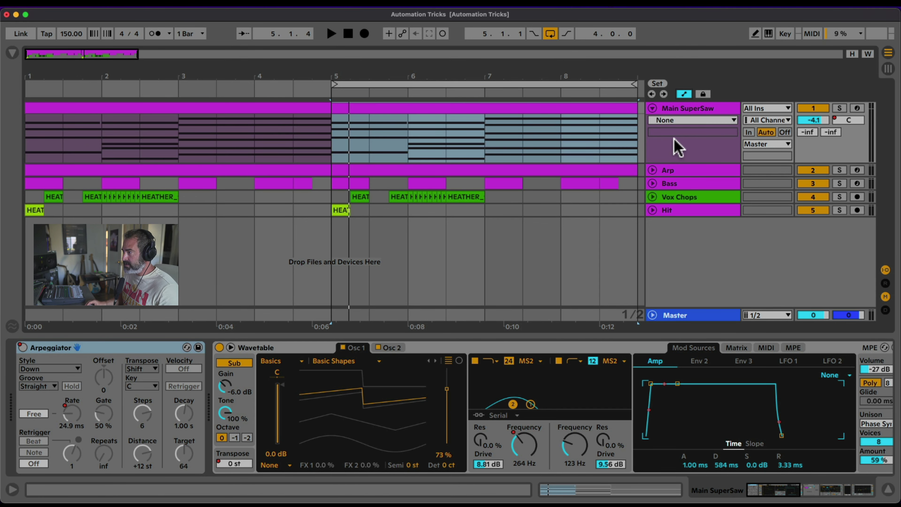
pyautogui.rightClick(668, 148)
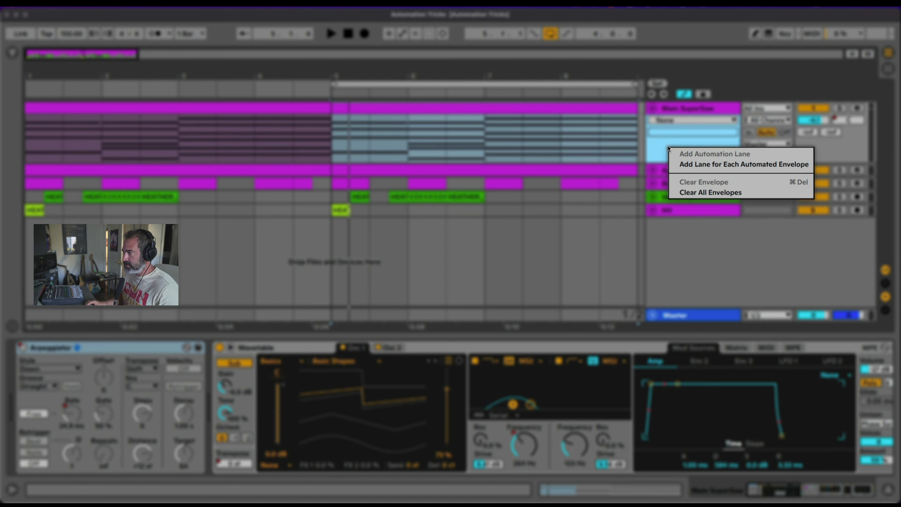
pyautogui.click(687, 163)
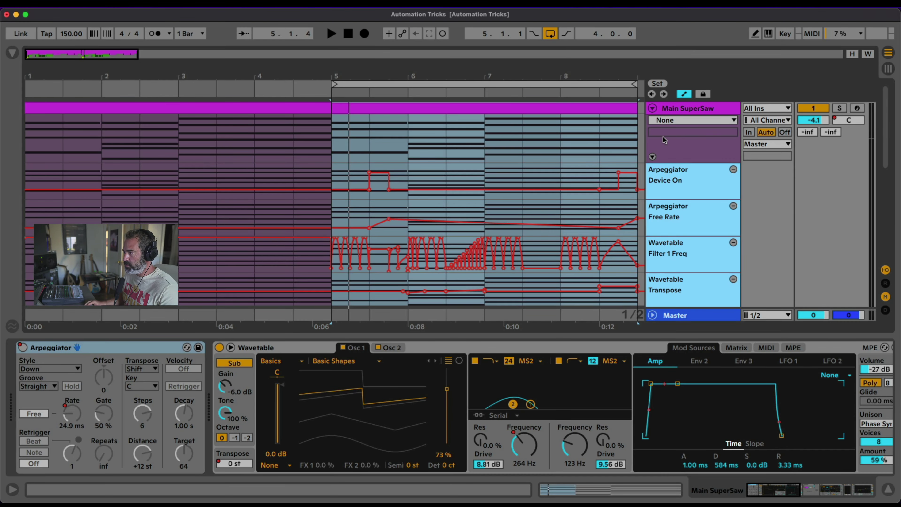
# - Reorder the automation lanes so Wavetable Filter 1 Freq comes first, directly followed by the Chain Volume lane
pyautogui.scroll(-3, 663, 136)
pyautogui.scroll(3, 664, 137)
pyautogui.moveTo(691, 256); pyautogui.dragTo(672, 173)
pyautogui.scroll(-2, 676, 192)
pyautogui.moveTo(674, 274); pyautogui.dragTo(677, 196)
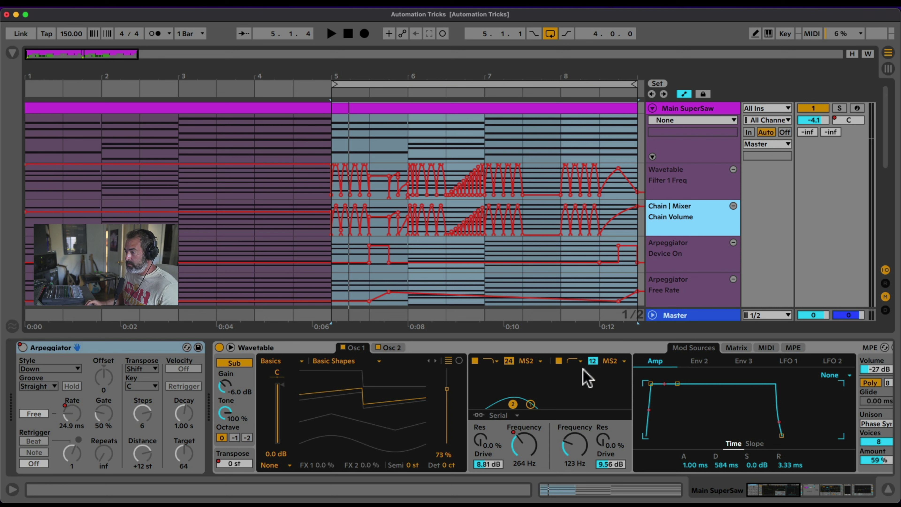
# - Draw a rounded Filter 1 Freq hump from 1.1.1 to 1.1.3, rising from 20 Hz to the maximum and falling back
pyautogui.click(528, 445)
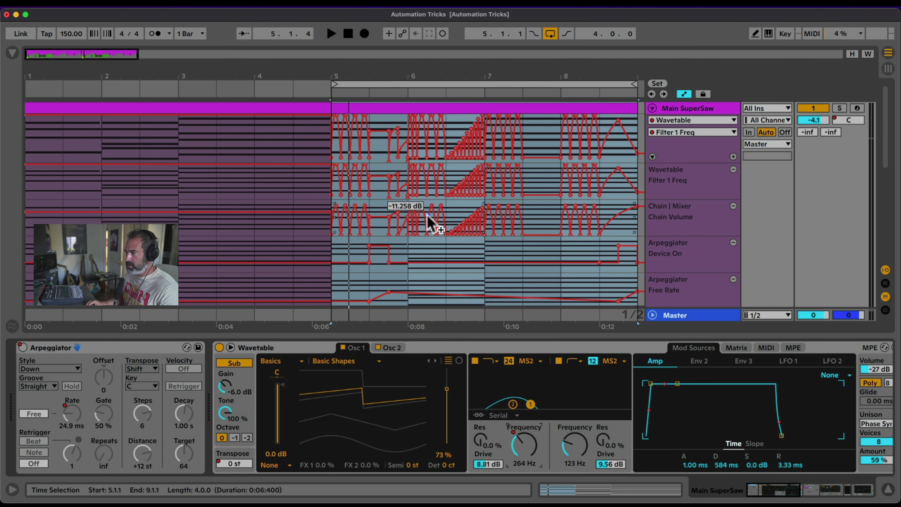
pyautogui.moveTo(337, 78); pyautogui.dragTo(465, 73)
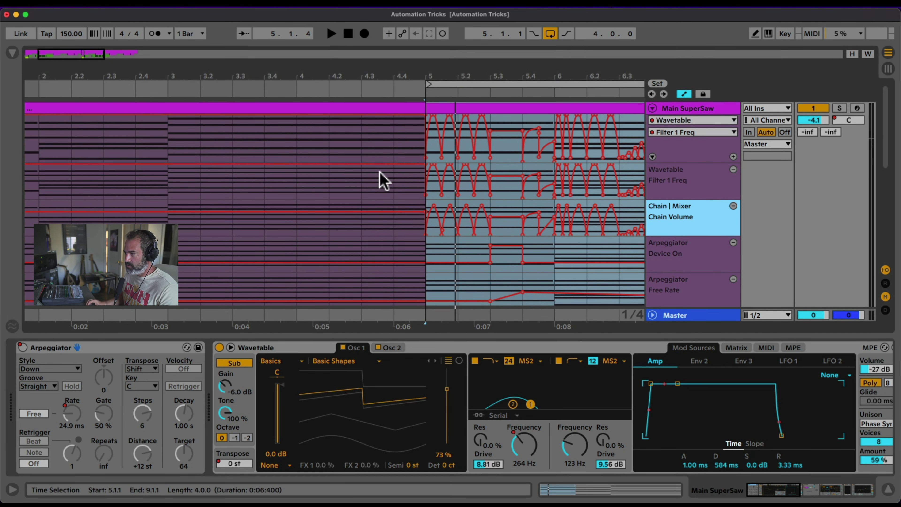
pyautogui.hscroll(-3, 106, 177)
pyautogui.moveTo(124, 78); pyautogui.dragTo(125, 72)
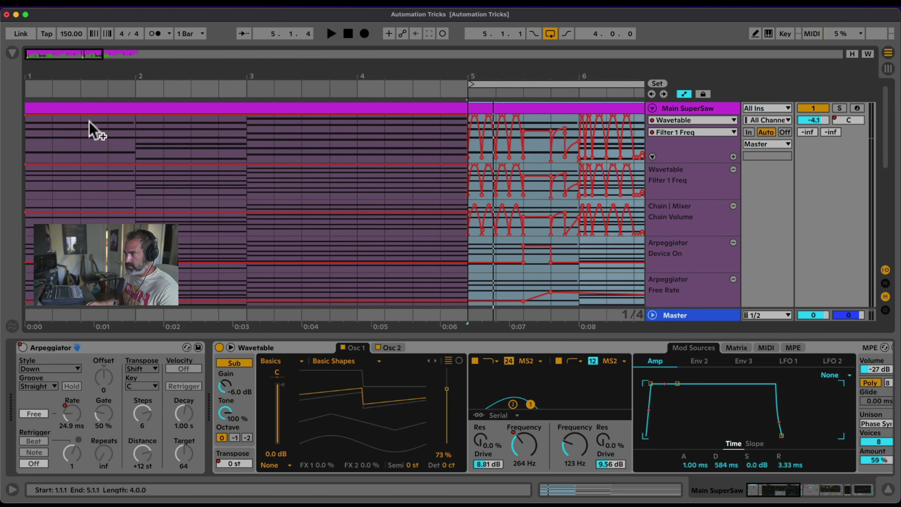
pyautogui.click(40, 177)
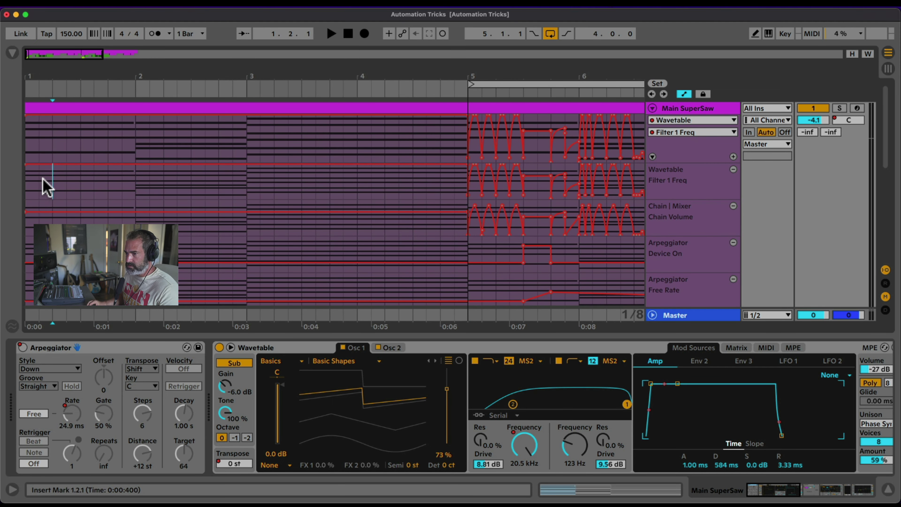
pyautogui.click(32, 184)
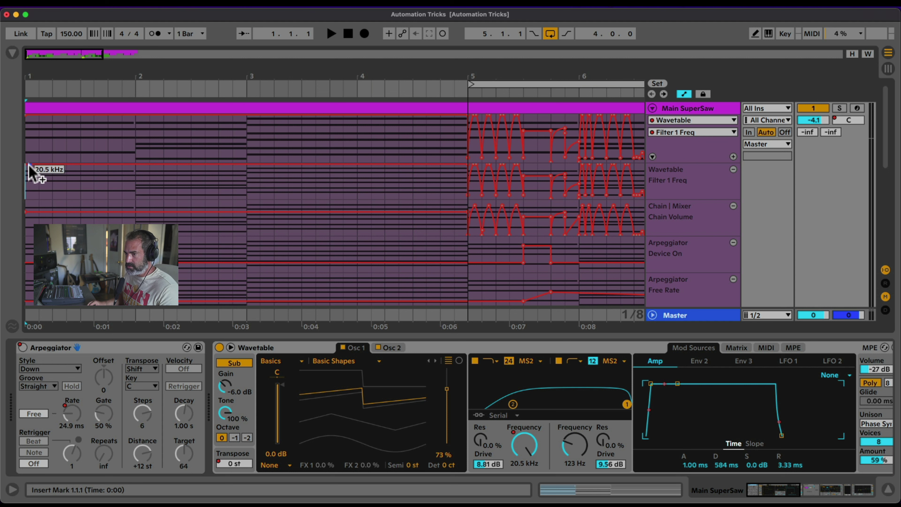
pyautogui.moveTo(28, 164)
pyautogui.mouseDown()
pyautogui.moveTo(25, 198)
pyautogui.moveTo(43, 176)
pyautogui.moveTo(42, 164)
pyautogui.moveTo(25, 164)
pyautogui.mouseUp()
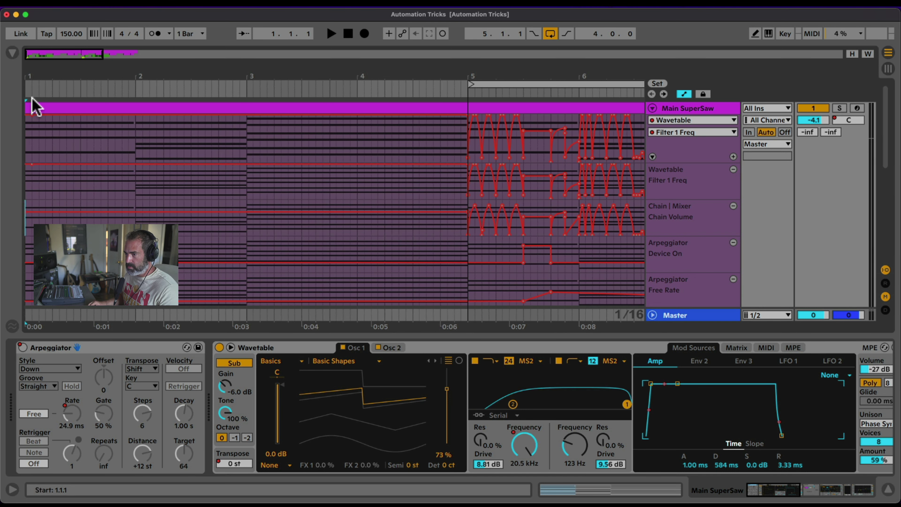
pyautogui.moveTo(30, 76); pyautogui.dragTo(28, 198)
pyautogui.moveTo(63, 165); pyautogui.dragTo(64, 198)
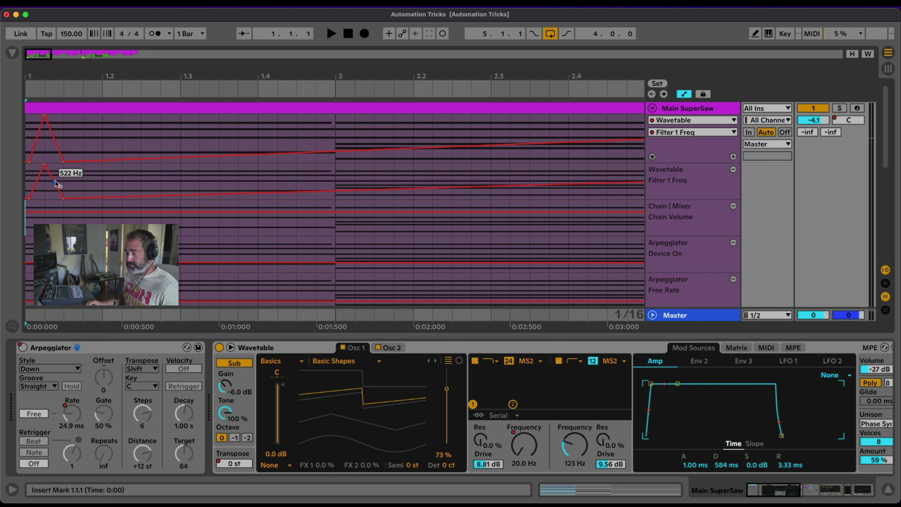
pyautogui.moveTo(56, 183); pyautogui.dragTo(38, 174)
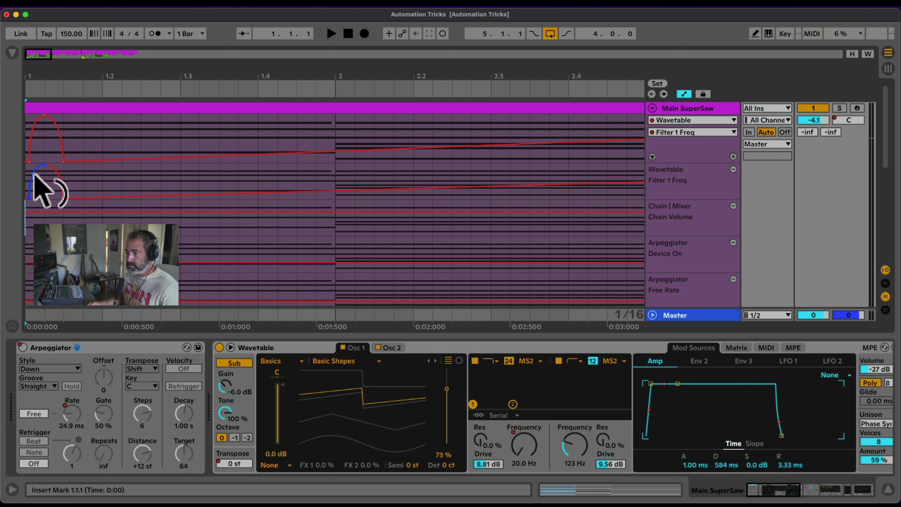
# - Audition the filter hump from the start of bar 1 and solo the Main SuperSaw track
pyautogui.click(38, 103)
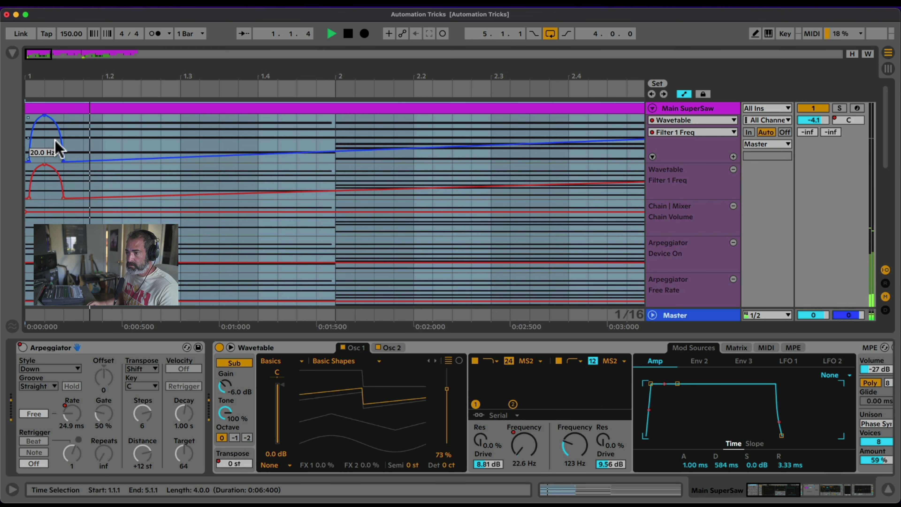
pyautogui.moveTo(70, 180); pyautogui.dragTo(26, 179)
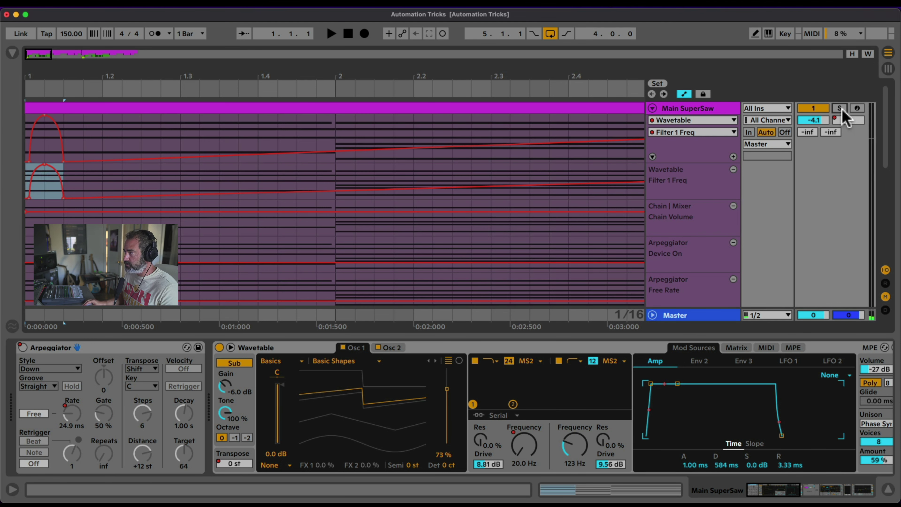
pyautogui.click(839, 108)
pyautogui.click(67, 177)
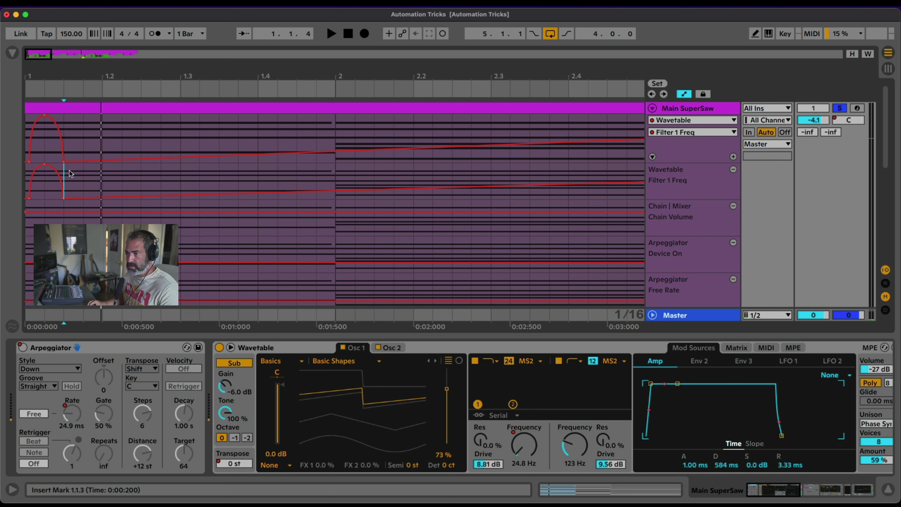
# - Duplicate the Filter 1 Freq hump three times so the pattern reaches 1.3.1, and audition it
pyautogui.moveTo(65, 179); pyautogui.dragTo(16, 177)
pyautogui.hotkey('ctrl', 'd')
pyautogui.hotkey('ctrl', 'd')
pyautogui.hotkey('ctrl', 'd')
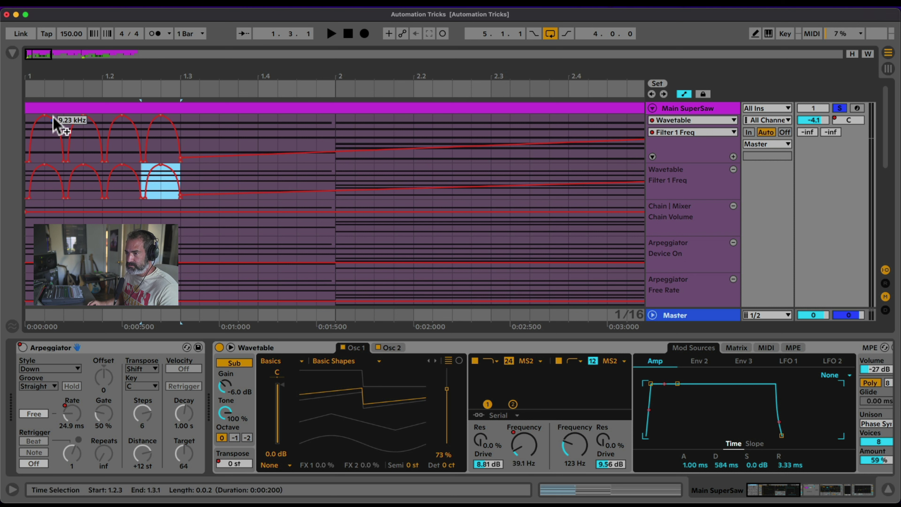
pyautogui.click(56, 108)
pyautogui.press('space')
pyautogui.press('space')
# - Continue the Filter 1 Freq automation with a flat hold from 1.3 to 1.4 and a triangular rise and fall to bar 2, and audition it
pyautogui.click(184, 180)
pyautogui.press('b')
pyautogui.click(191, 174)
pyautogui.moveTo(191, 173)
pyautogui.mouseDown()
pyautogui.moveTo(317, 172)
pyautogui.moveTo(335, 180)
pyautogui.moveTo(322, 201)
pyautogui.mouseUp()
pyautogui.press('space')
pyautogui.click(118, 106)
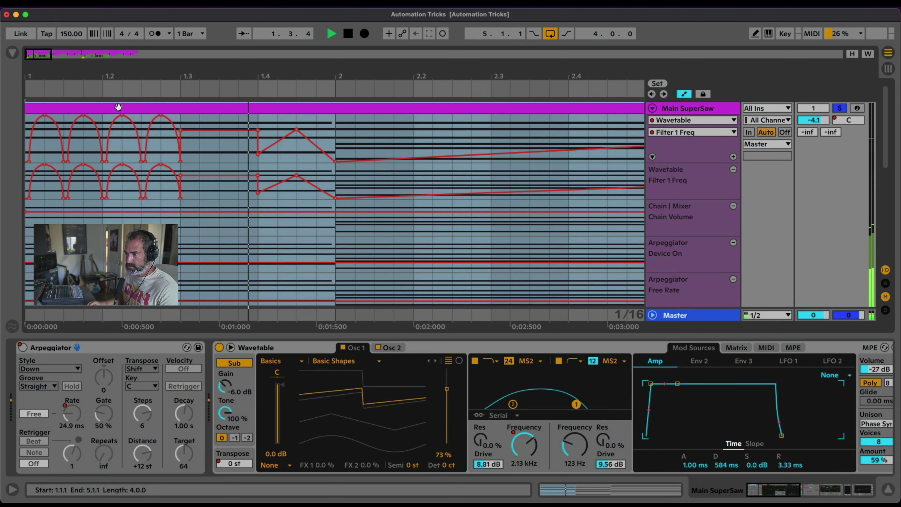
pyautogui.press('space')
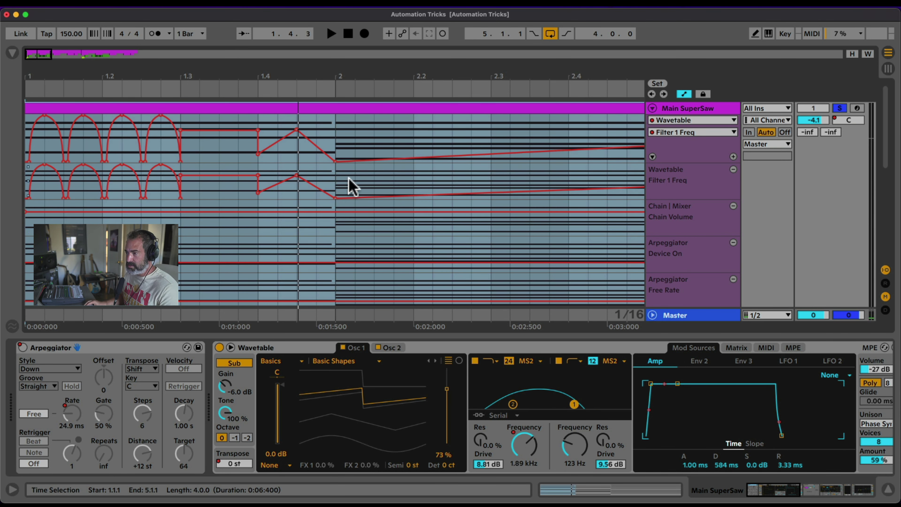
# - Copy the Filter 1 Freq automation of bar 1 into the Chain Volume lane at 1.1.1 and audition both together
pyautogui.click(336, 177)
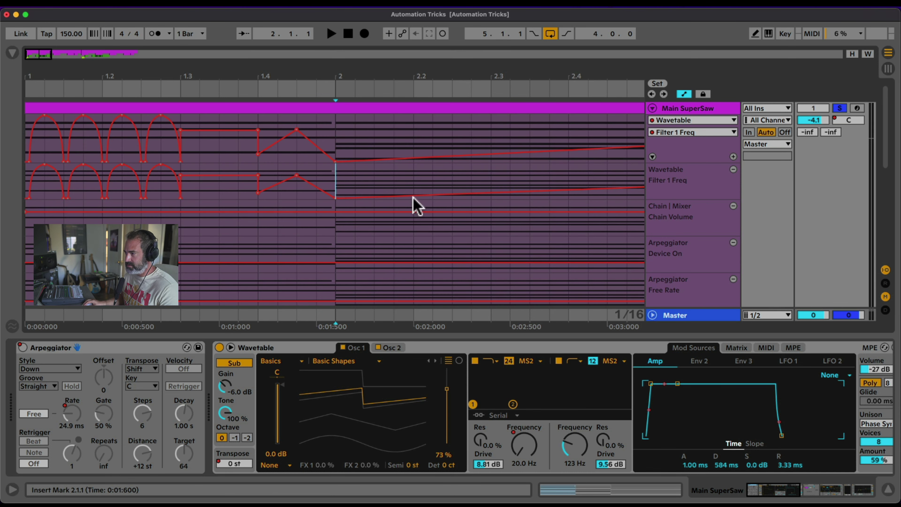
pyautogui.moveTo(338, 176); pyautogui.dragTo(30, 195)
pyautogui.click(31, 223)
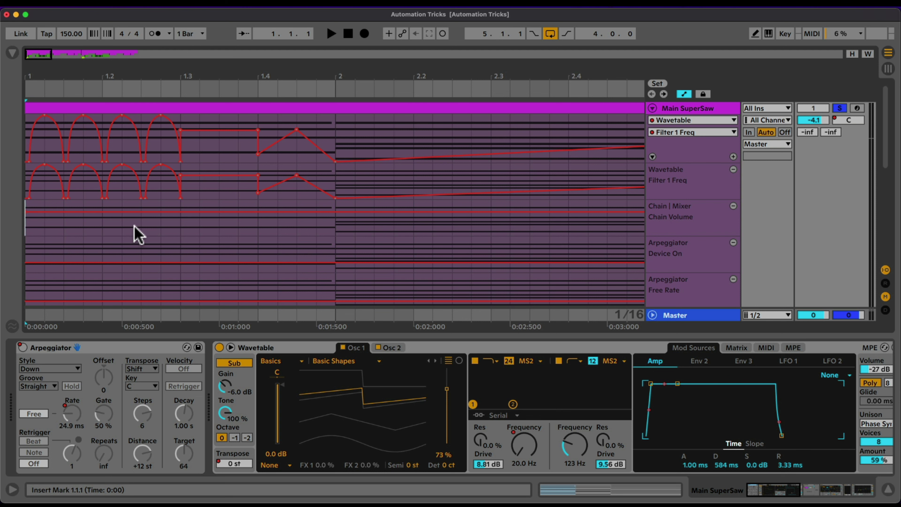
pyautogui.press('super+v')
pyautogui.press('space')
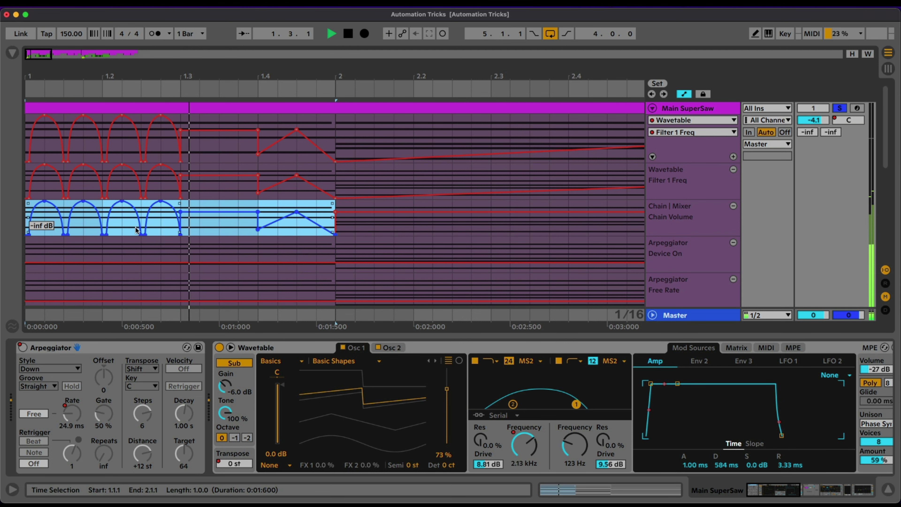
pyautogui.press('space')
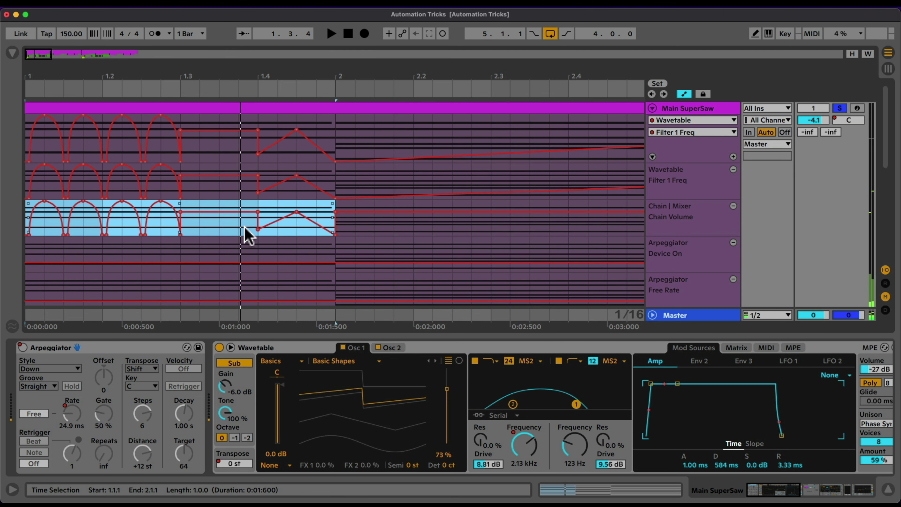
# - Examine the available volume automation targets: the Wavetable volume, the Audio Effect Rack's chain volume and the track volume
pyautogui.click(533, 355)
pyautogui.hscroll(4, 535, 351)
pyautogui.click(784, 370)
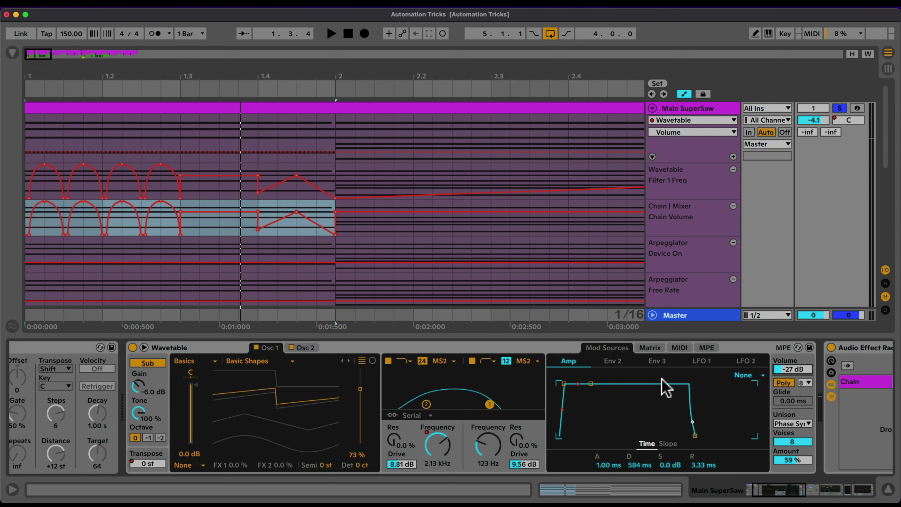
pyautogui.hscroll(6, 661, 388)
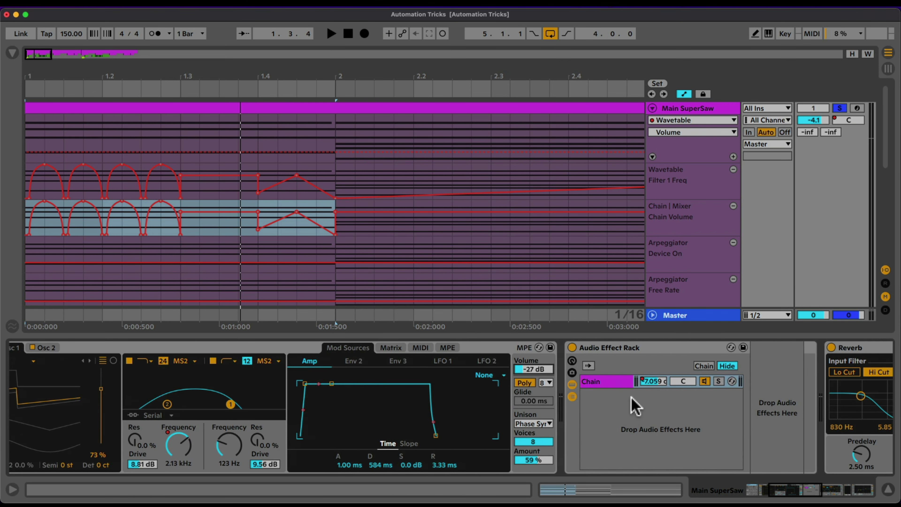
pyautogui.click(631, 350)
pyautogui.click(650, 382)
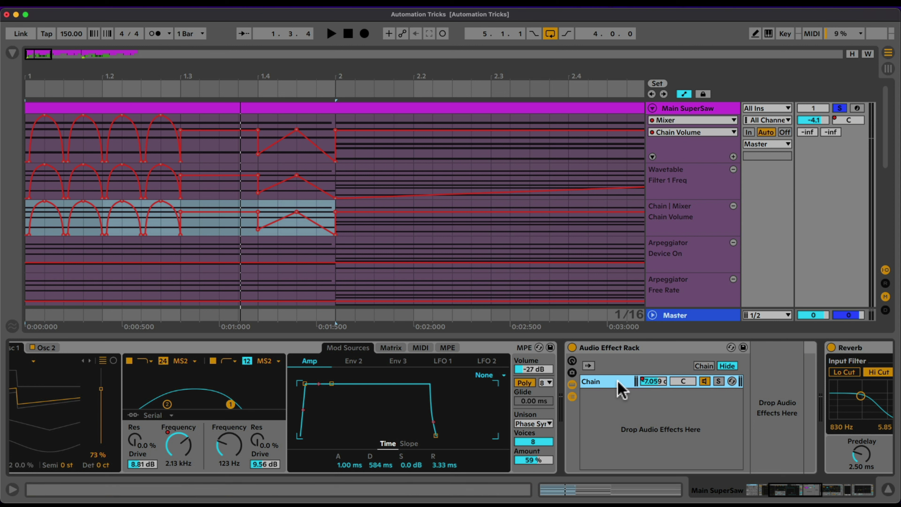
pyautogui.click(818, 121)
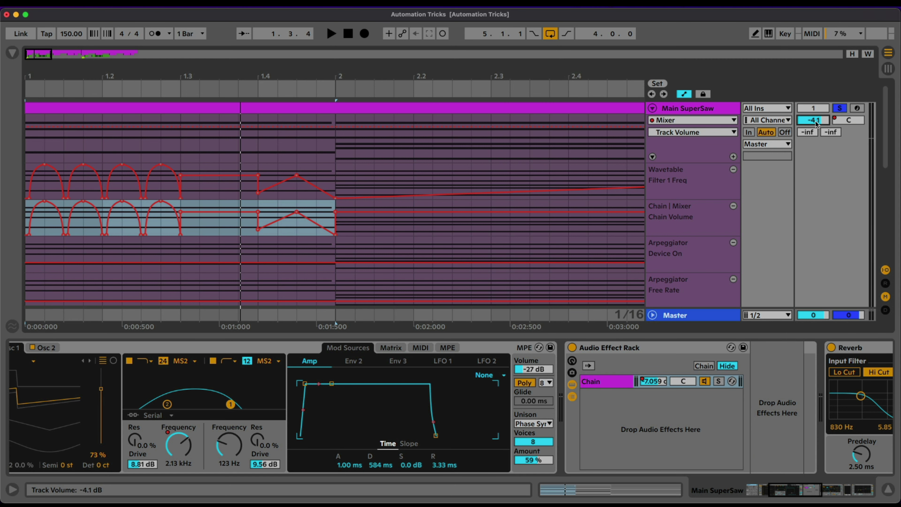
pyautogui.moveTo(199, 78); pyautogui.dragTo(143, 80)
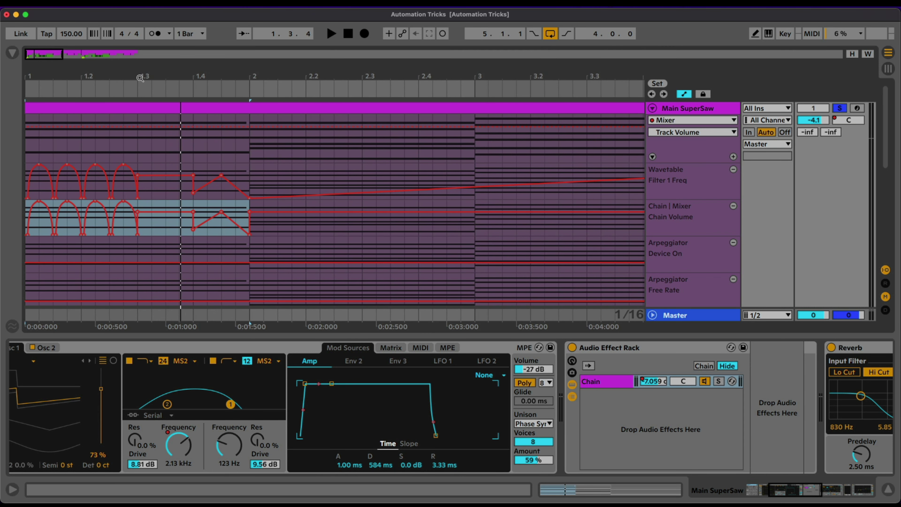
pyautogui.click(656, 348)
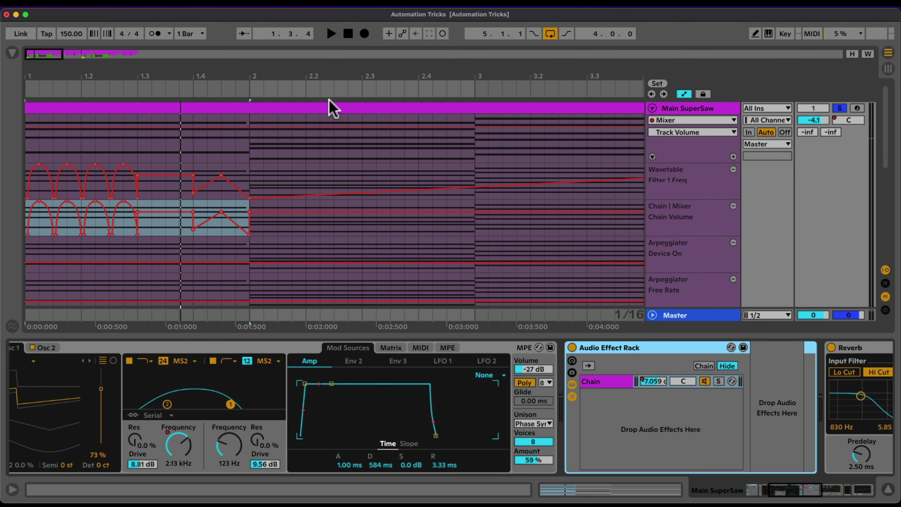
# - Copy the four Filter 1 Freq humps from 1.1.1 to 1.3.1 and paste them at the start of bar 2
pyautogui.moveTo(280, 74); pyautogui.dragTo(133, 78)
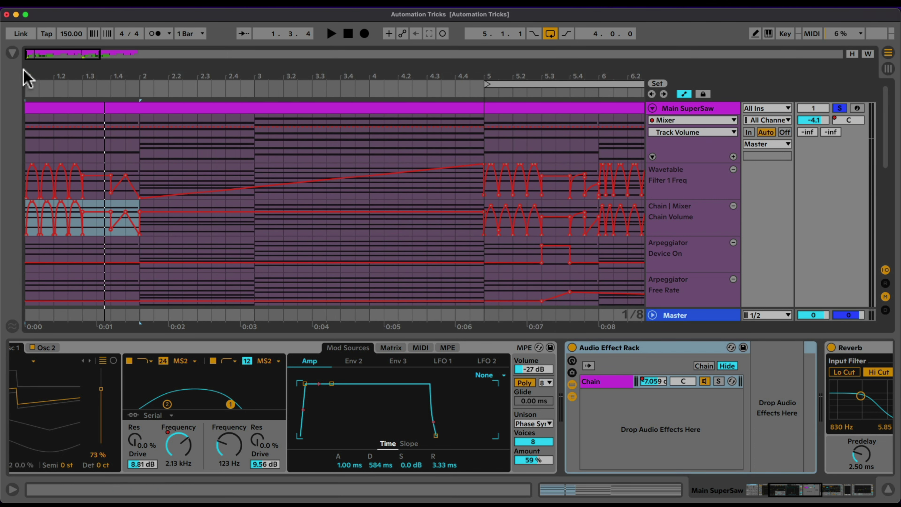
pyautogui.moveTo(27, 73); pyautogui.dragTo(26, 195)
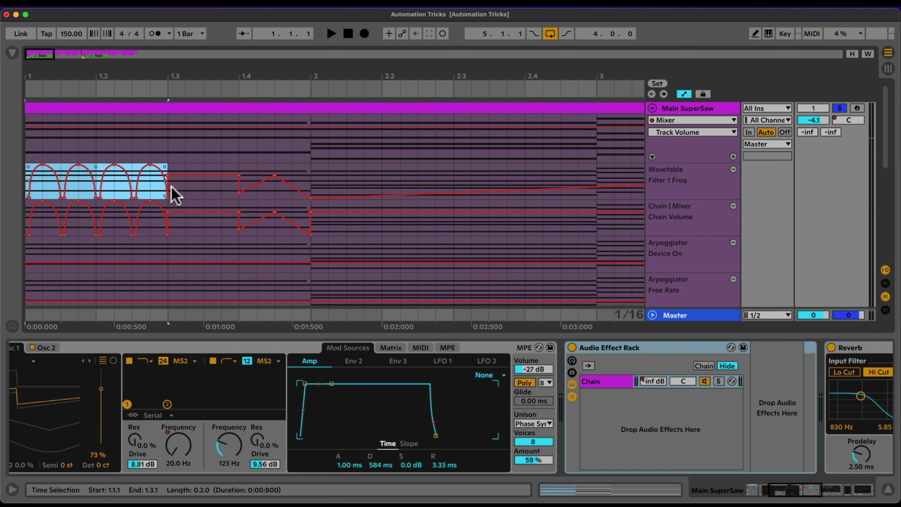
pyautogui.click(313, 175)
pyautogui.press('super+v')
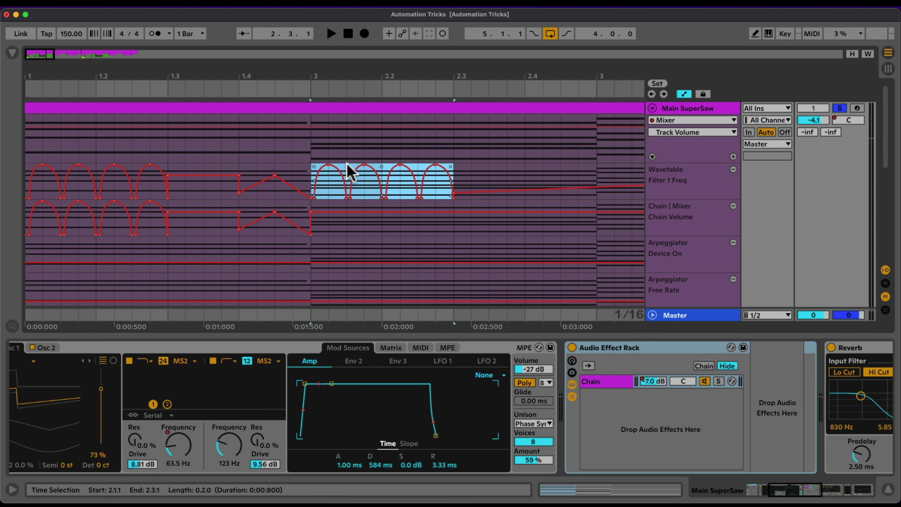
# - Compress the first Filter 1 Freq hump of bar 2 to half its length and duplicate it once right behind itself
pyautogui.click(346, 167)
pyautogui.moveTo(343, 164); pyautogui.dragTo(312, 177)
pyautogui.moveTo(324, 75); pyautogui.dragTo(328, 79)
pyautogui.moveTo(355, 179)
pyautogui.moveTo(354, 181); pyautogui.dragTo(329, 181)
pyautogui.press('super+d')
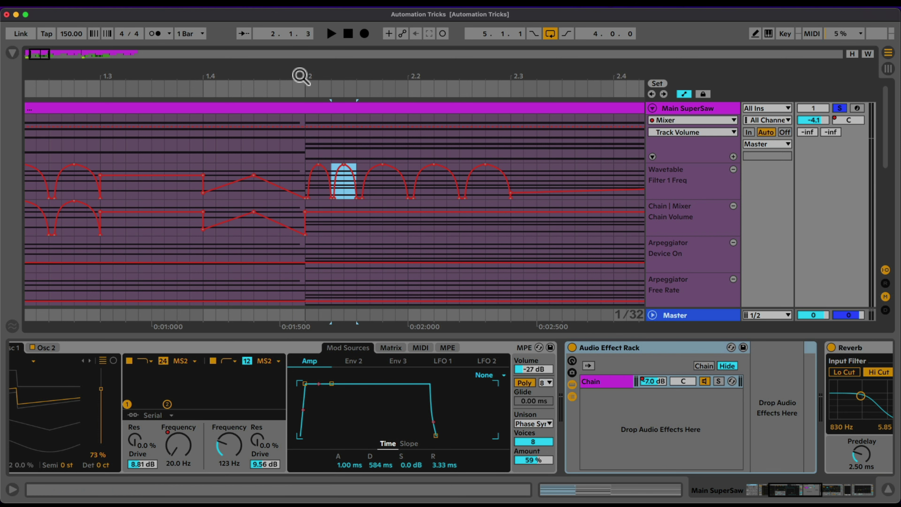
# - Copy the Filter 1 Freq automation from 2.1.1 to 2.3.1 into the Chain Volume lane at 2.1.1 and audition it
pyautogui.moveTo(298, 76); pyautogui.dragTo(299, 67)
pyautogui.moveTo(486, 173); pyautogui.dragTo(333, 183)
pyautogui.click(343, 223)
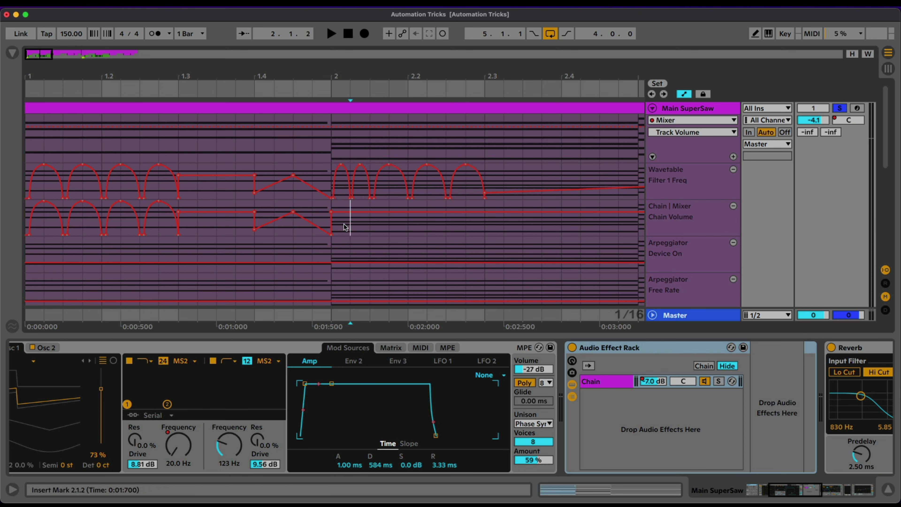
pyautogui.press('super+v')
pyautogui.click(193, 111)
pyautogui.press('space')
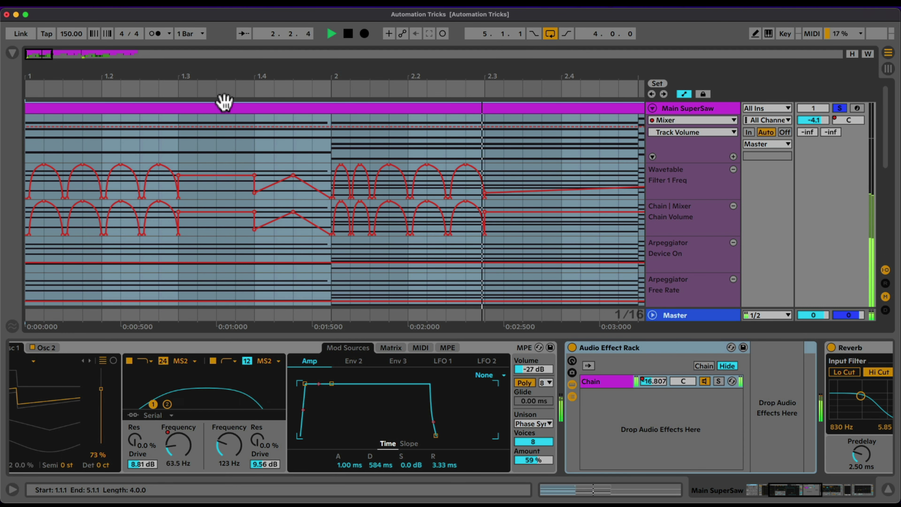
pyautogui.press('space')
# - Try to fill the second half of bar 2 by repeatedly duplicating the last wide Filter 1 Freq hump
pyautogui.moveTo(237, 79); pyautogui.dragTo(237, 49)
pyautogui.hscroll(5, 530, 231)
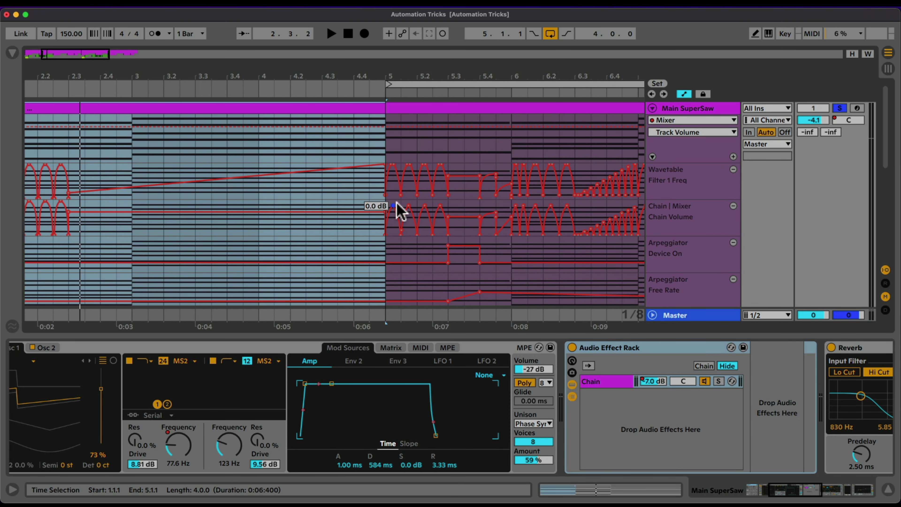
pyautogui.moveTo(552, 181)
pyautogui.hscroll(-5, 281, 178)
pyautogui.moveTo(202, 79); pyautogui.dragTo(157, 170)
pyautogui.click(202, 173)
pyautogui.press('super+d')
pyautogui.press('super+d')
pyautogui.press('super+d')
pyautogui.press('super+d')
pyautogui.press('super+z')
pyautogui.press('super+z')
pyautogui.press('super+z')
# - Copy the two narrow Filter 1 Freq humps at 2.1.1 and repeat them to fill the lane from 2.3.1 to 3.1.1
pyautogui.hscroll(-3, 120, 177)
pyautogui.click(121, 170)
pyautogui.moveTo(115, 164); pyautogui.dragTo(89, 177)
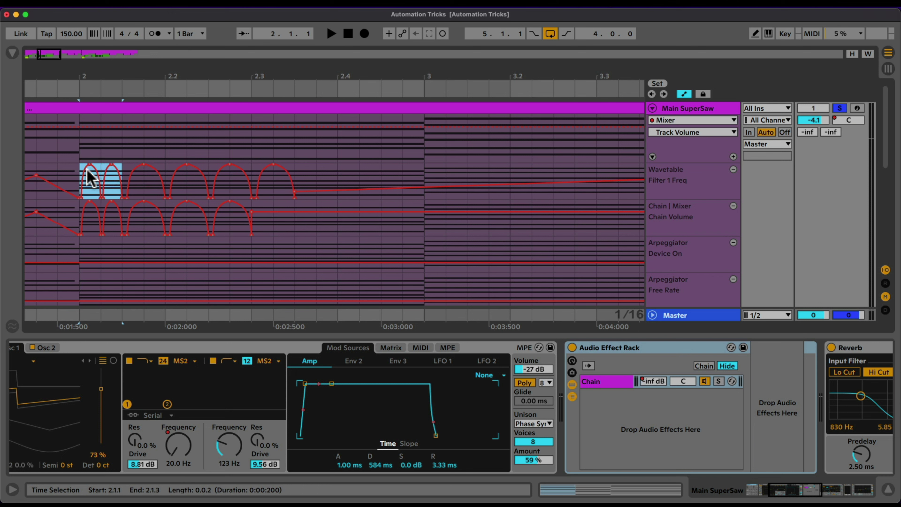
pyautogui.click(294, 171)
pyautogui.press('super+v')
pyautogui.press('super+d')
pyautogui.press('super+d')
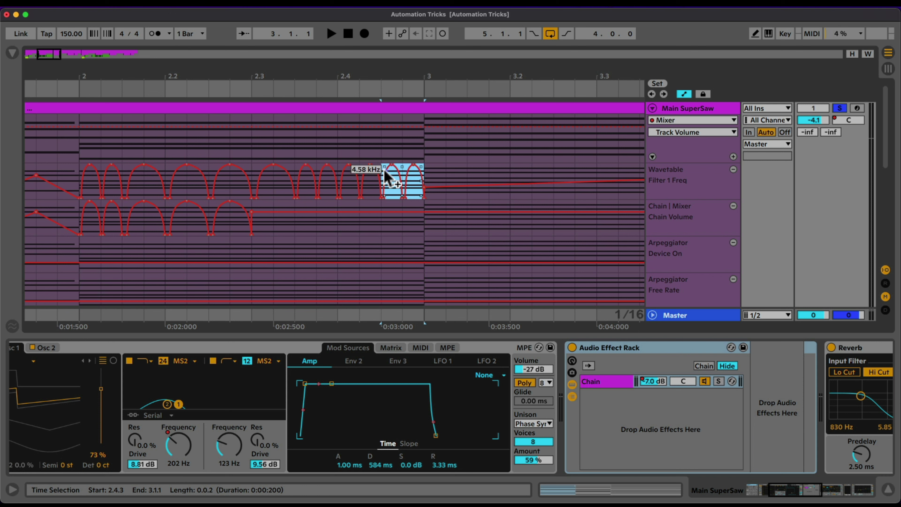
pyautogui.moveTo(294, 170); pyautogui.dragTo(261, 177)
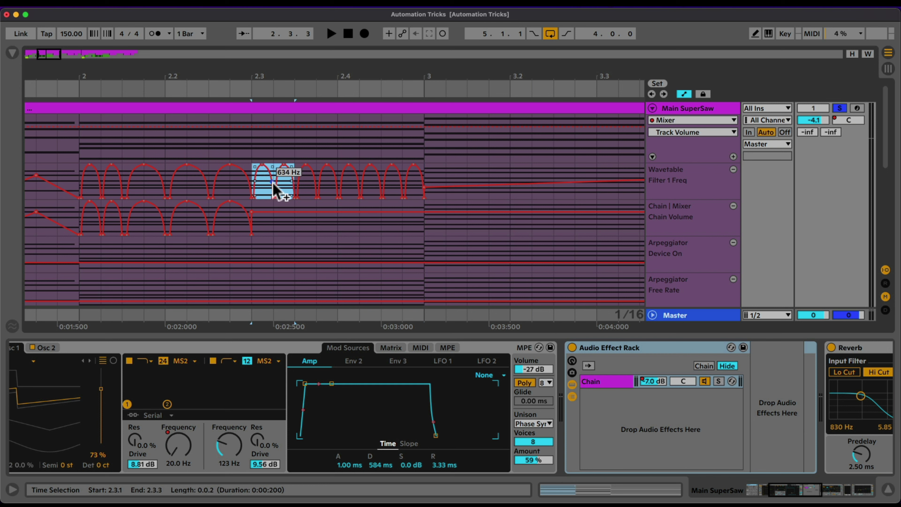
# - Skew the Filter 1 Freq humps between 2.3.1 and 3.1.1 so their peaks ramp from near the lane's floor to full height
pyautogui.moveTo(425, 173); pyautogui.dragTo(258, 174)
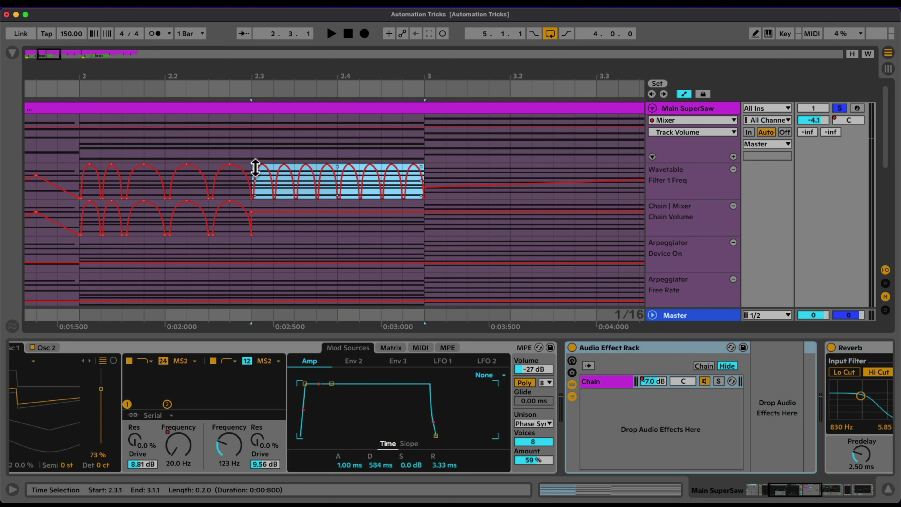
pyautogui.moveTo(255, 165); pyautogui.dragTo(255, 168)
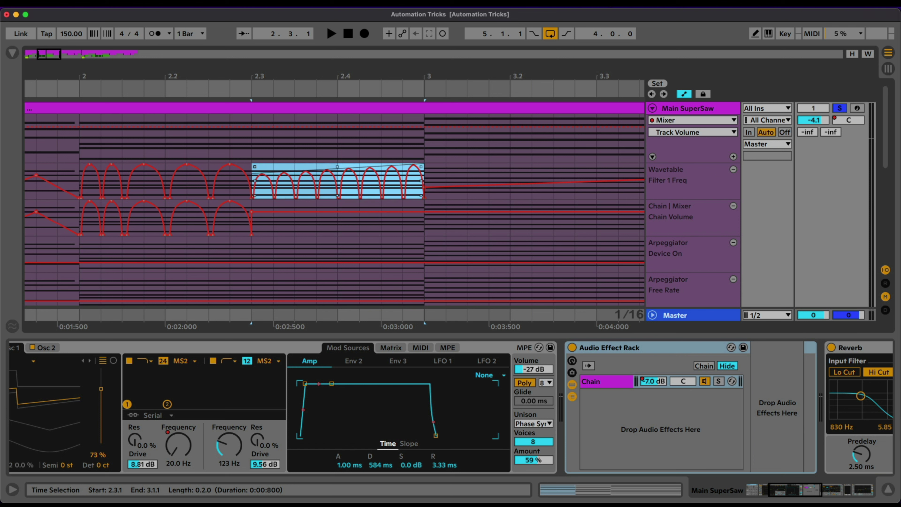
pyautogui.moveTo(254, 173); pyautogui.dragTo(254, 196)
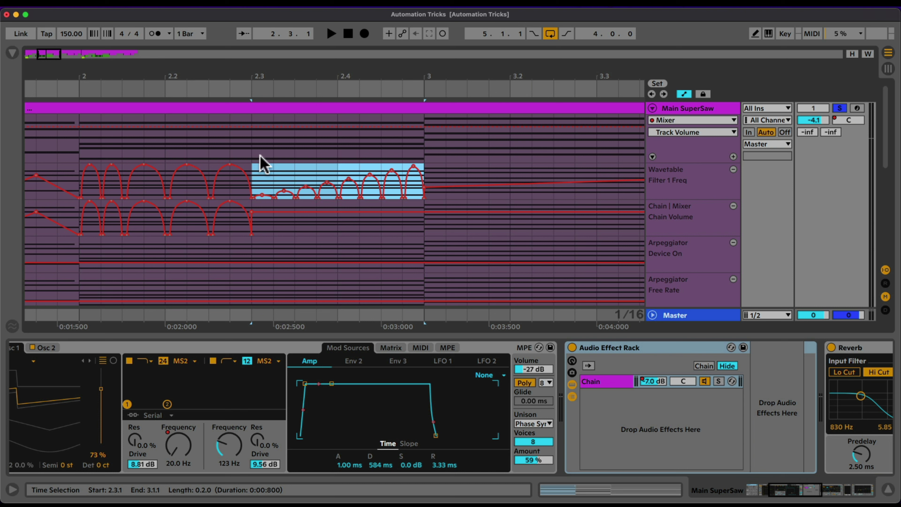
# - Copy the ramped Filter 1 Freq humps into the Chain Volume lane at 2.3.1 and play them back
pyautogui.press('super+c')
pyautogui.click(259, 227)
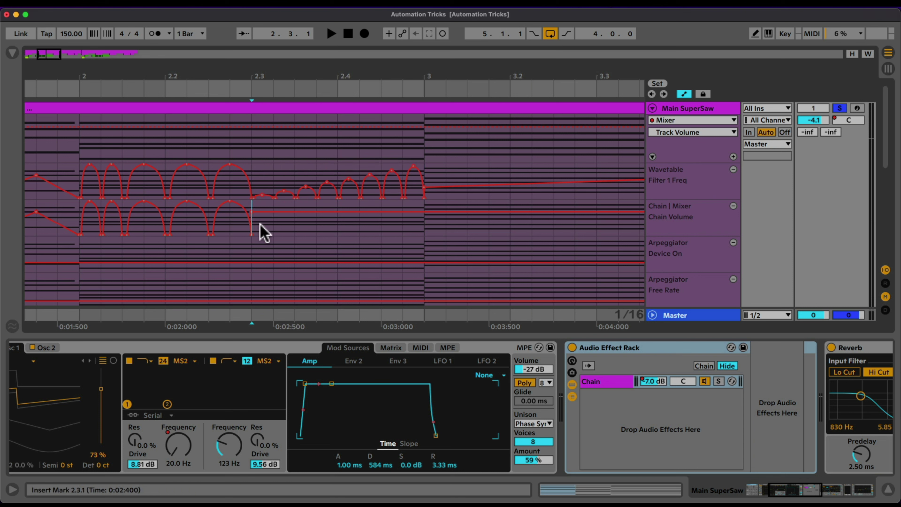
pyautogui.press('super+v')
pyautogui.press('space')
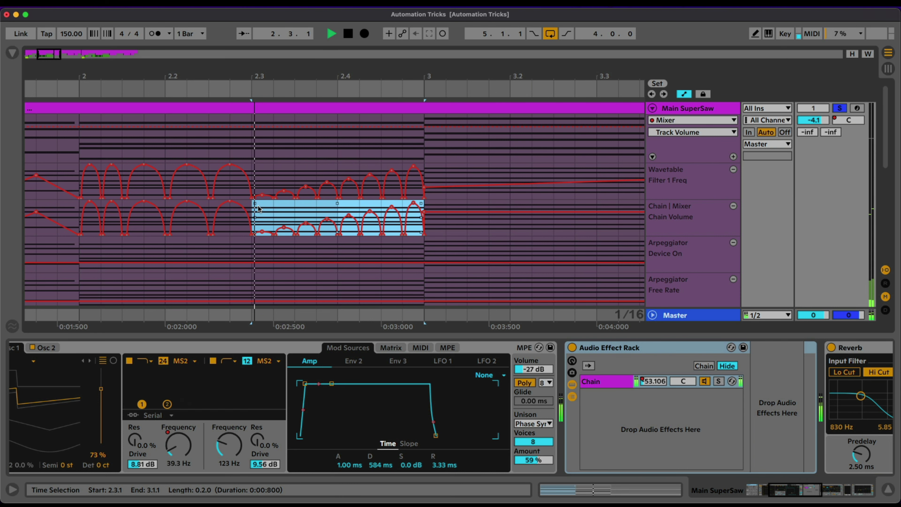
pyautogui.press('space')
# - Open the Cramit plug-in's window to examine its settings, close it and return to the start of the device chain
pyautogui.moveTo(299, 76); pyautogui.dragTo(194, 77)
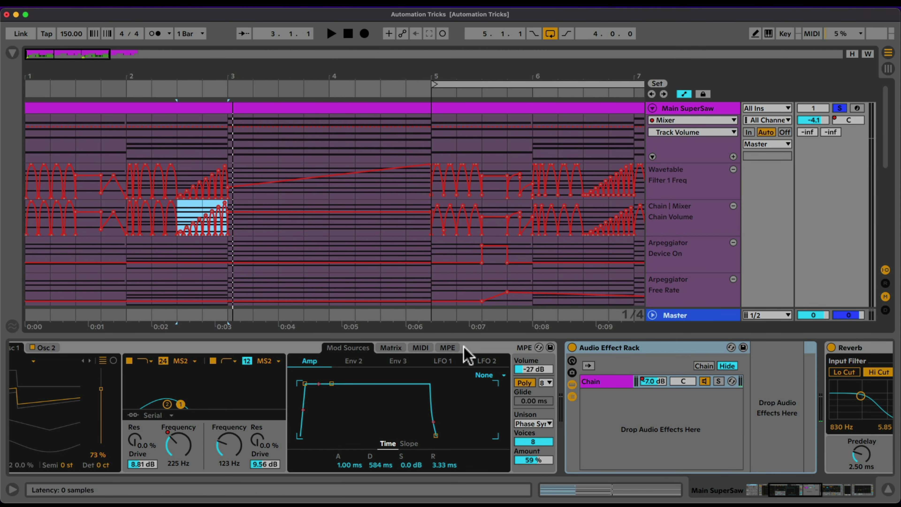
pyautogui.hscroll(5, 466, 354)
pyautogui.hscroll(5, 467, 354)
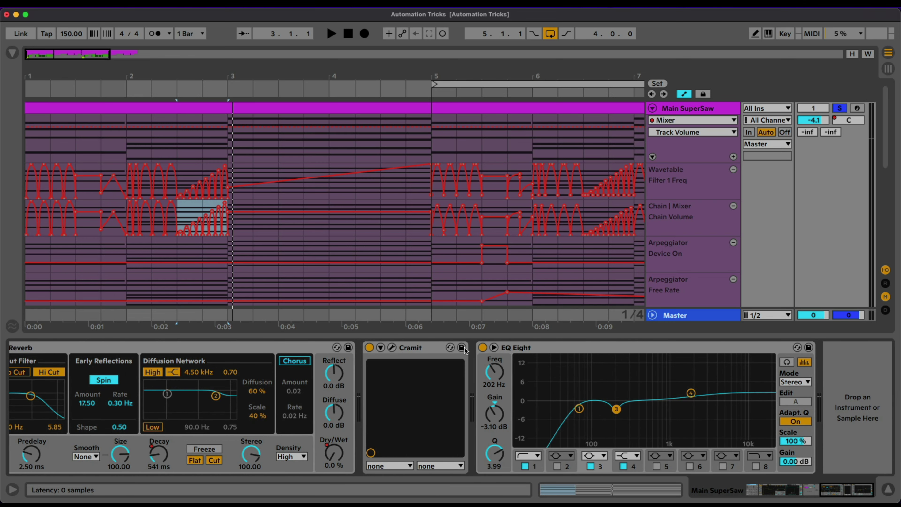
pyautogui.click(392, 348)
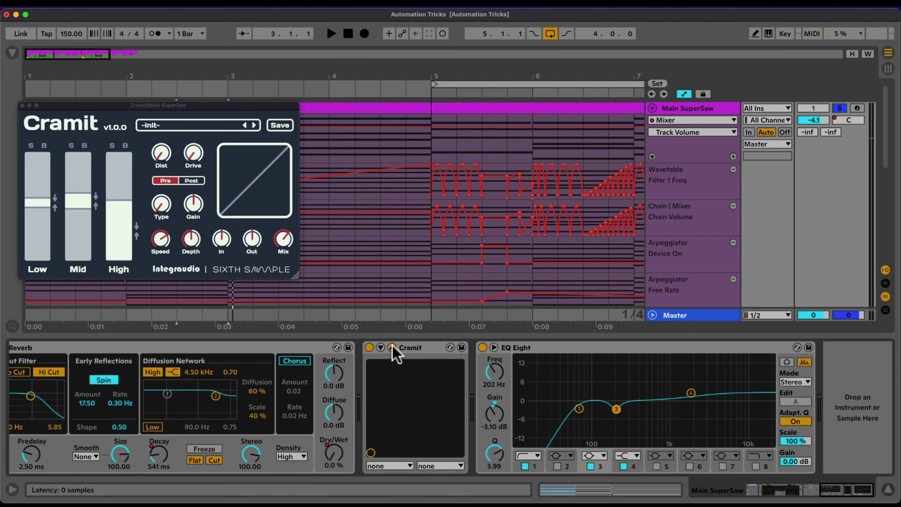
pyautogui.click(24, 106)
pyautogui.hscroll(-5, 482, 351)
pyautogui.hscroll(-3, 334, 347)
pyautogui.hscroll(-10, 336, 351)
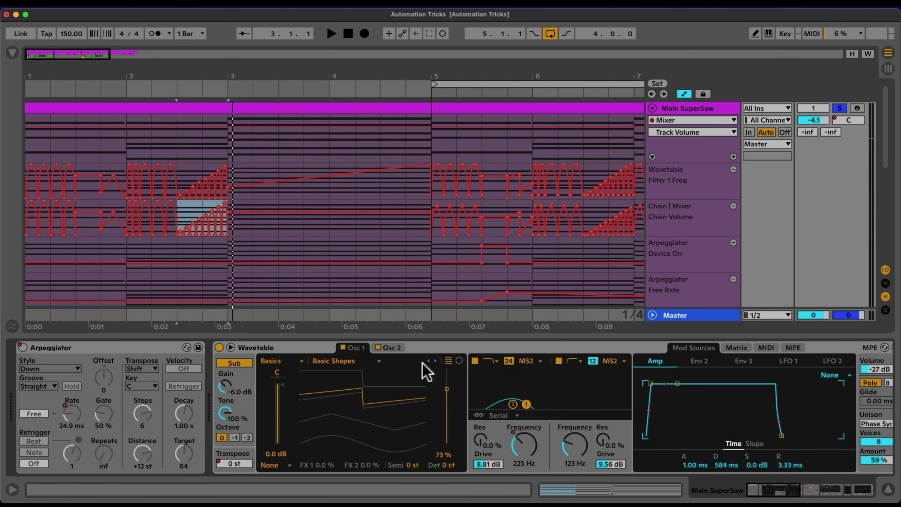
pyautogui.hscroll(1, 422, 364)
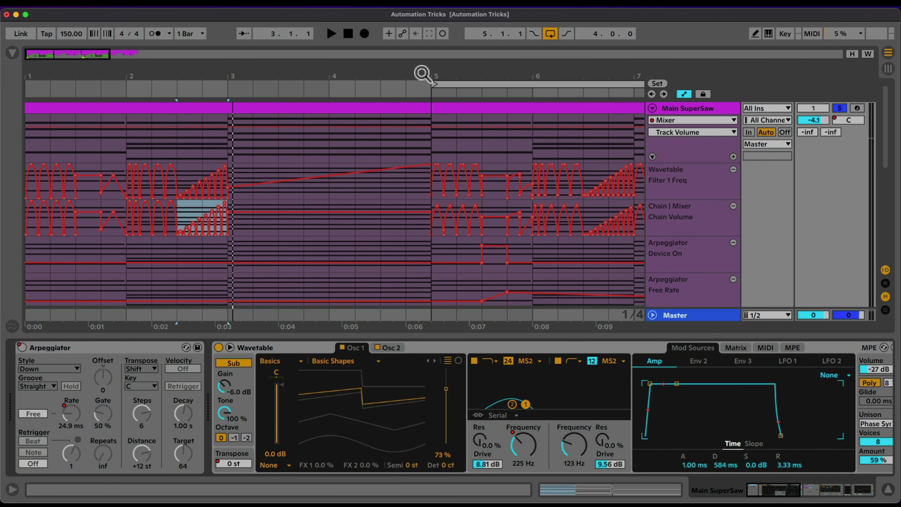
# - Copy the Filter 1 Freq and Chain Volume automation of bars 7 and 8 to 3.1.1 and play from 1.1.1
pyautogui.moveTo(422, 73); pyautogui.dragTo(312, 91)
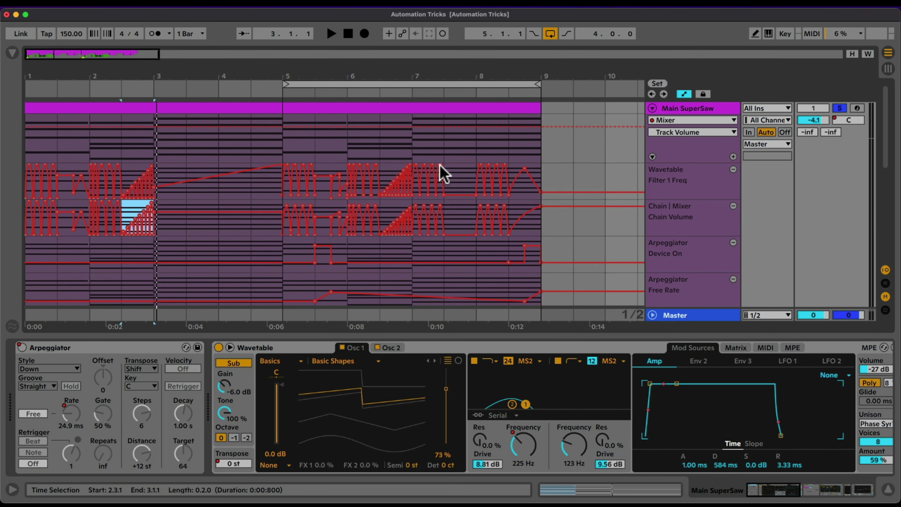
pyautogui.moveTo(539, 180); pyautogui.dragTo(444, 224)
pyautogui.click(164, 173)
pyautogui.press('cmd+v')
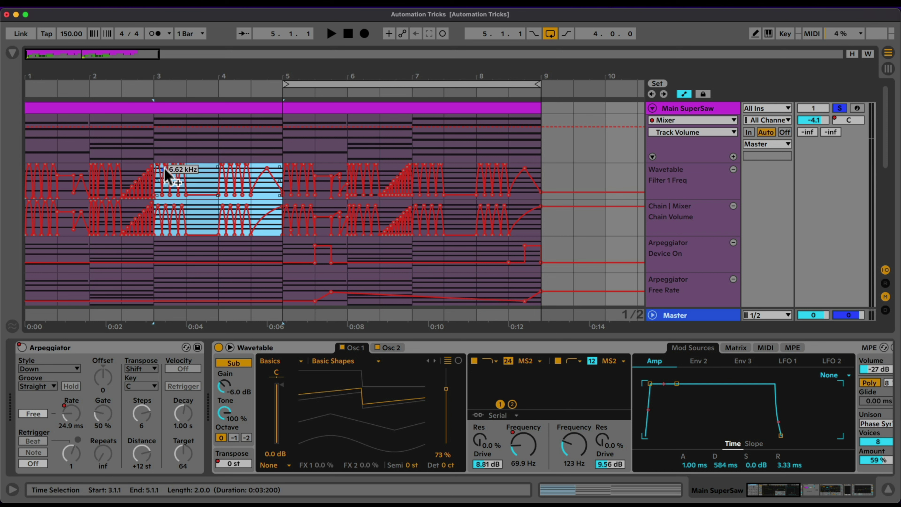
pyautogui.moveTo(62, 80); pyautogui.dragTo(91, 139)
pyautogui.click(27, 144)
pyautogui.press('space')
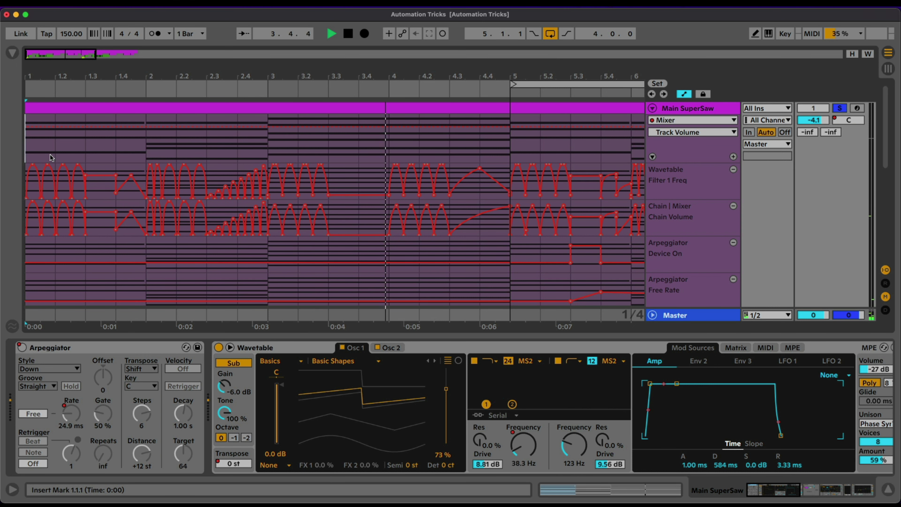
pyautogui.press('space')
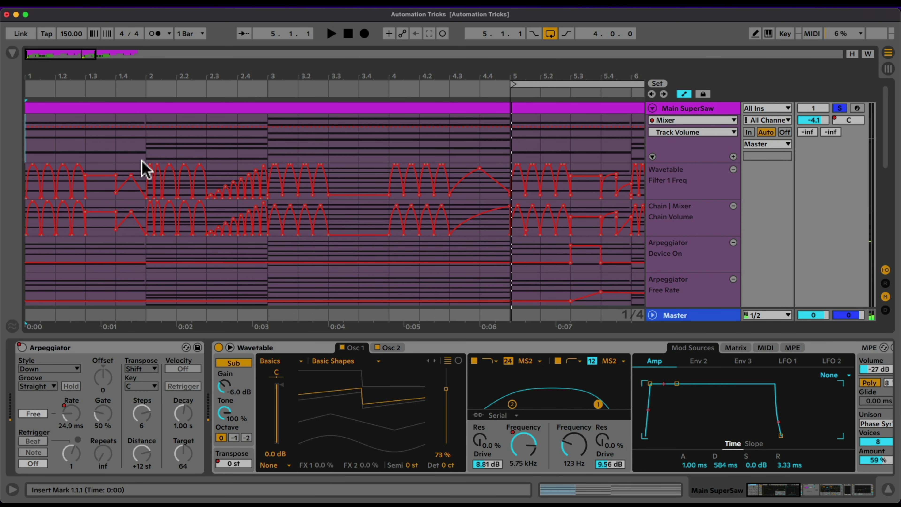
# - Draw Arpeggiator Device On automation that switches the device on from 1.3 to 1.4 and from 4.4 to 5
pyautogui.hscroll(2, 364, 202)
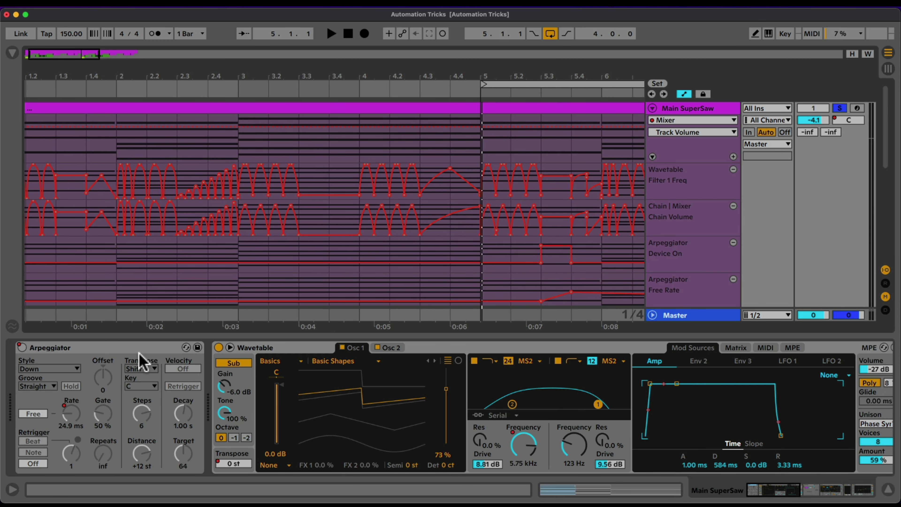
pyautogui.click(140, 360)
pyautogui.hscroll(3, 571, 206)
pyautogui.scroll(-2, 571, 208)
pyautogui.hscroll(-5, 161, 238)
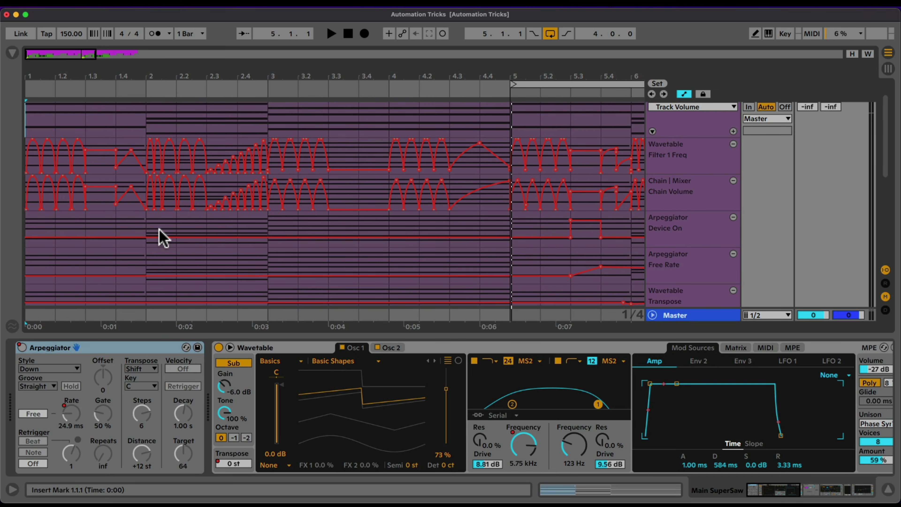
pyautogui.hscroll(8, 361, 219)
pyautogui.hscroll(-8, 360, 219)
pyautogui.hscroll(3, 439, 222)
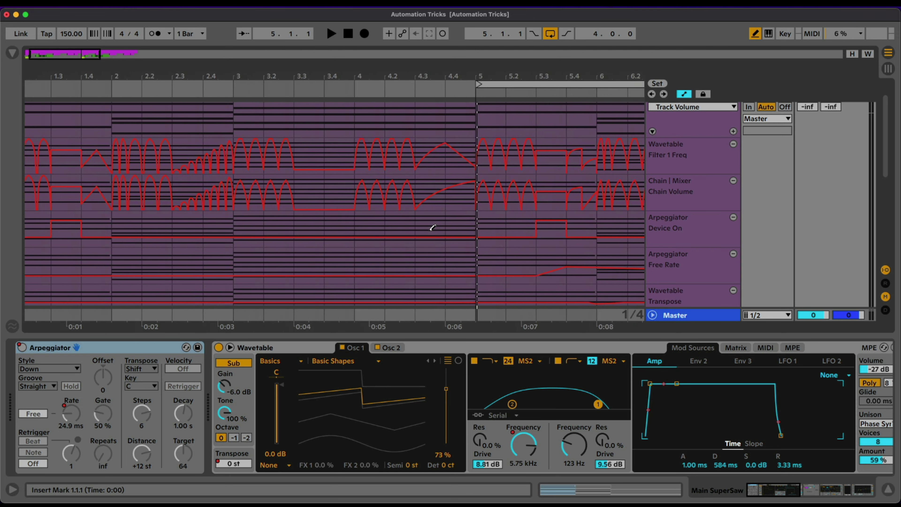
pyautogui.hscroll(-2, 431, 228)
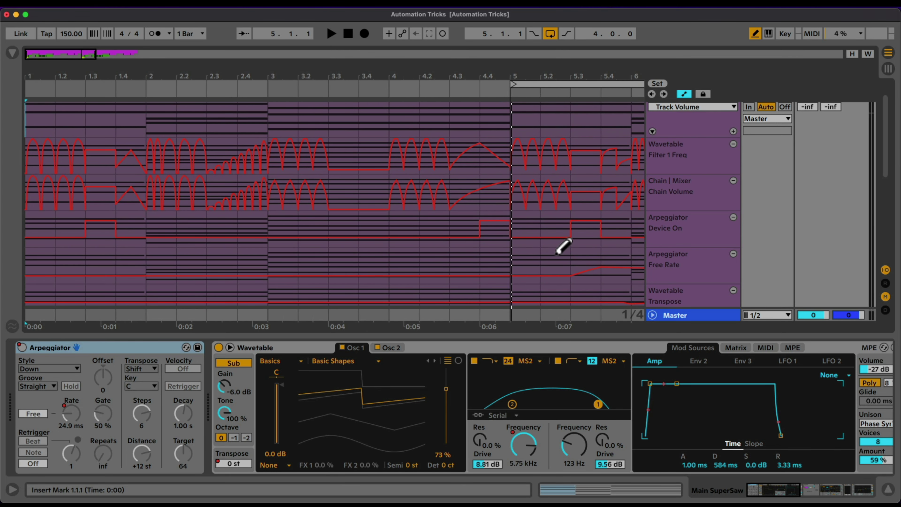
# - Check the Arpeggiator's rate and sync parameters, leave draw mode and add a rising Free Rate ramp from 1.3 to 1.4
pyautogui.click(73, 413)
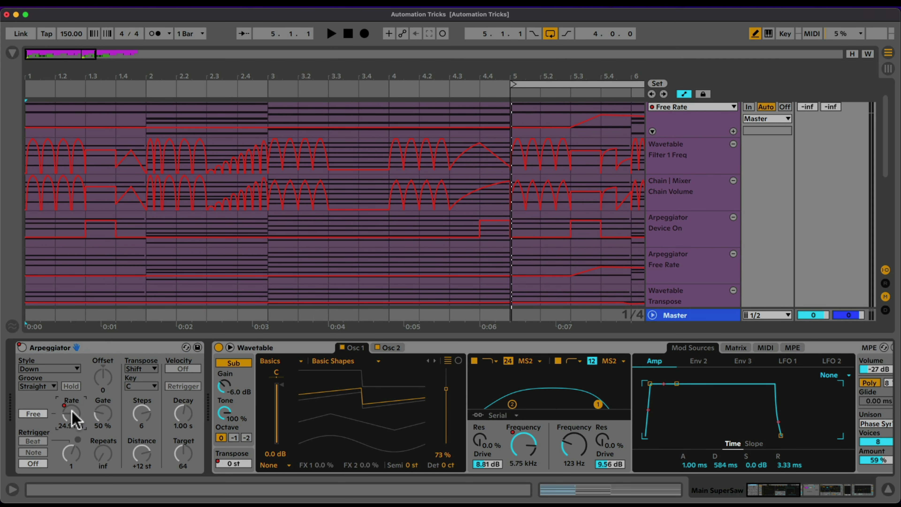
pyautogui.hscroll(1, 86, 404)
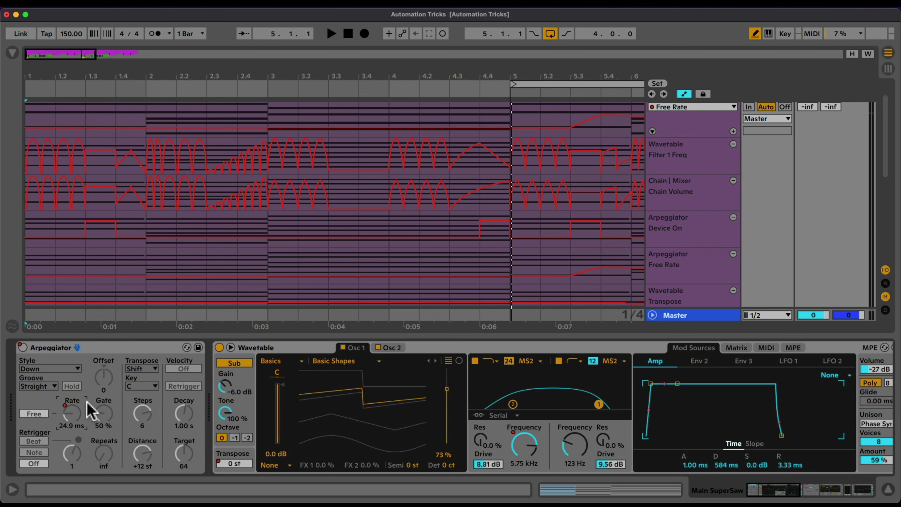
pyautogui.click(29, 414)
pyautogui.hscroll(1, 34, 414)
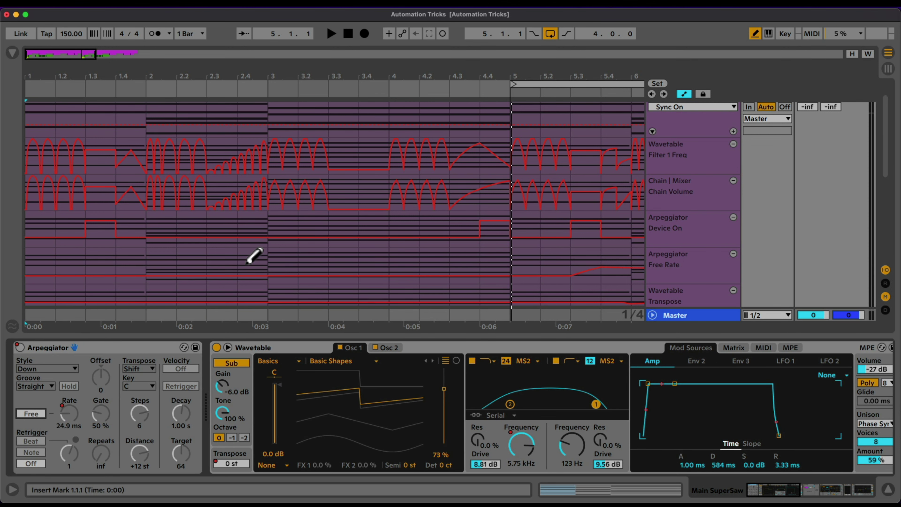
pyautogui.press('b')
pyautogui.scroll(-1, 331, 237)
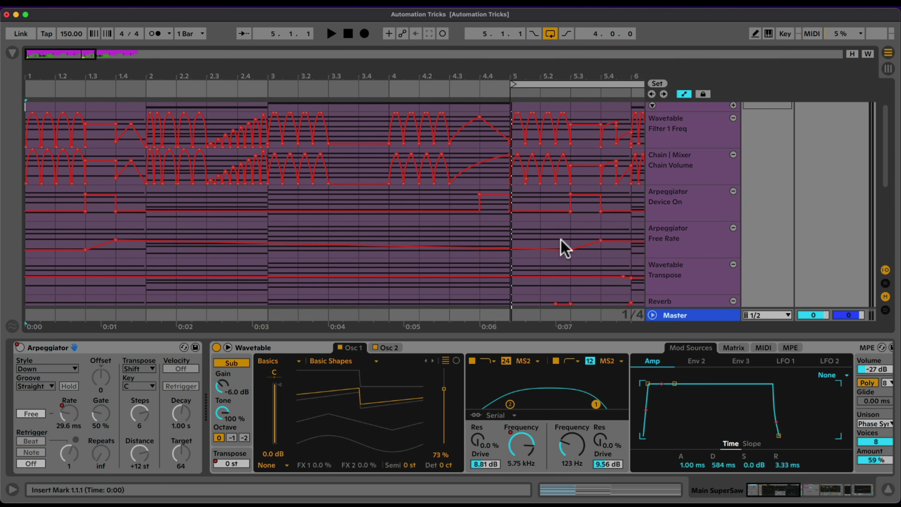
# - Shape a second Arpeggiator Free Rate ramp rising from a low point at 4.4 to 5.1.1 and audition from bar 1
pyautogui.hscroll(5, 562, 244)
pyautogui.hscroll(-5, 563, 248)
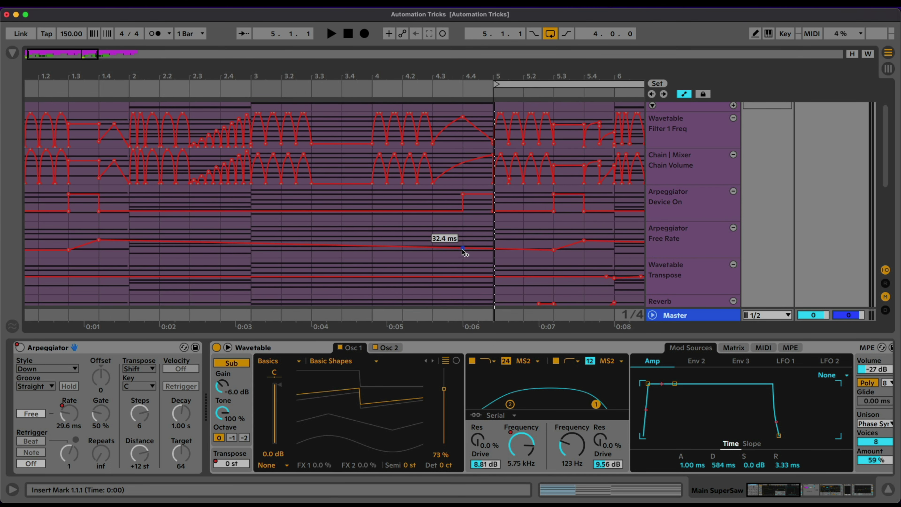
pyautogui.moveTo(461, 249); pyautogui.dragTo(492, 242)
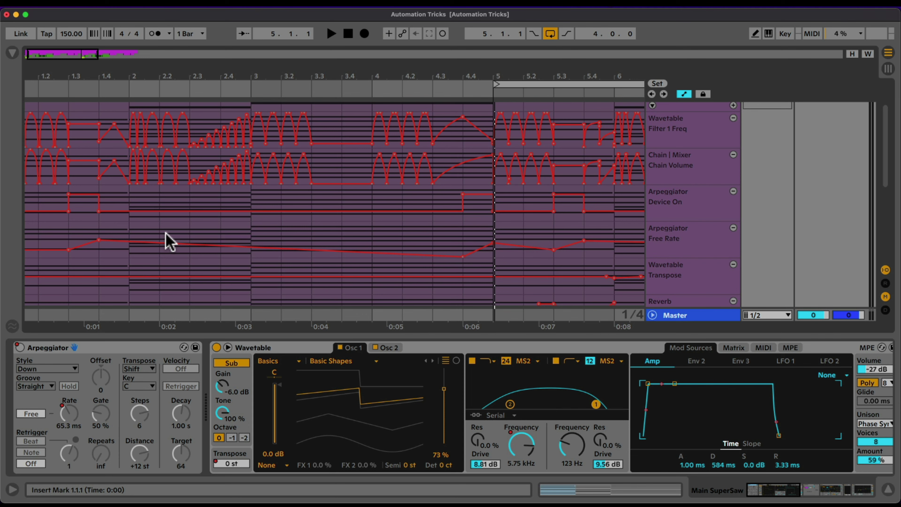
pyautogui.hscroll(-1, 149, 241)
pyautogui.press('space')
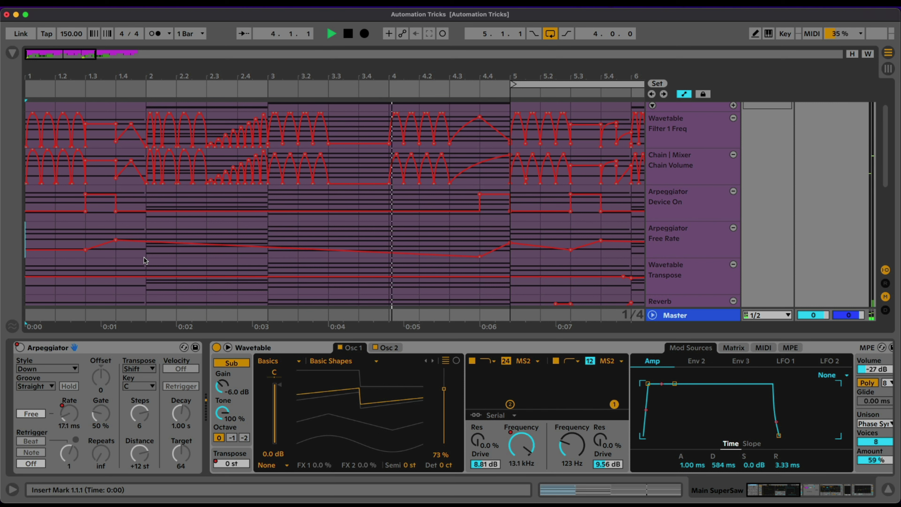
pyautogui.press('space')
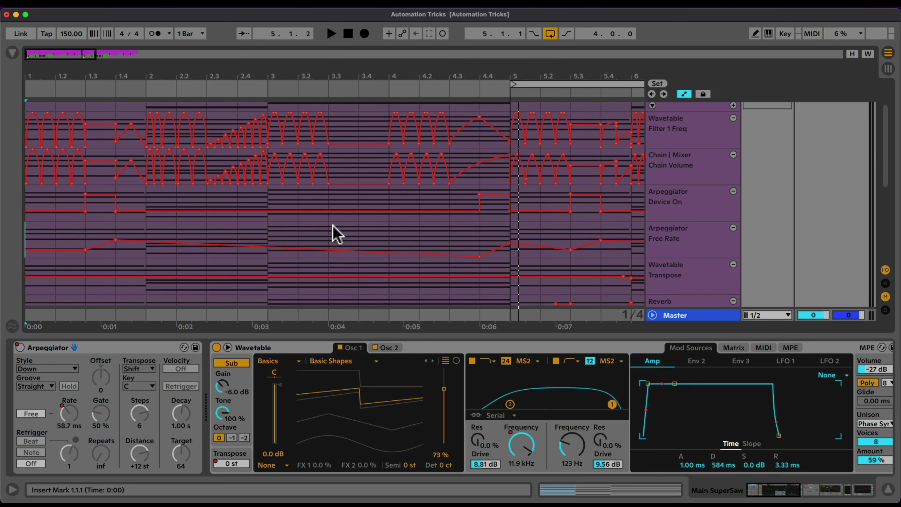
# - Narrow the grid to 1/16 and add Wavetable Transpose breakpoints just before bar 2, dipping to a lower point at 2.1.1
pyautogui.hscroll(5, 447, 246)
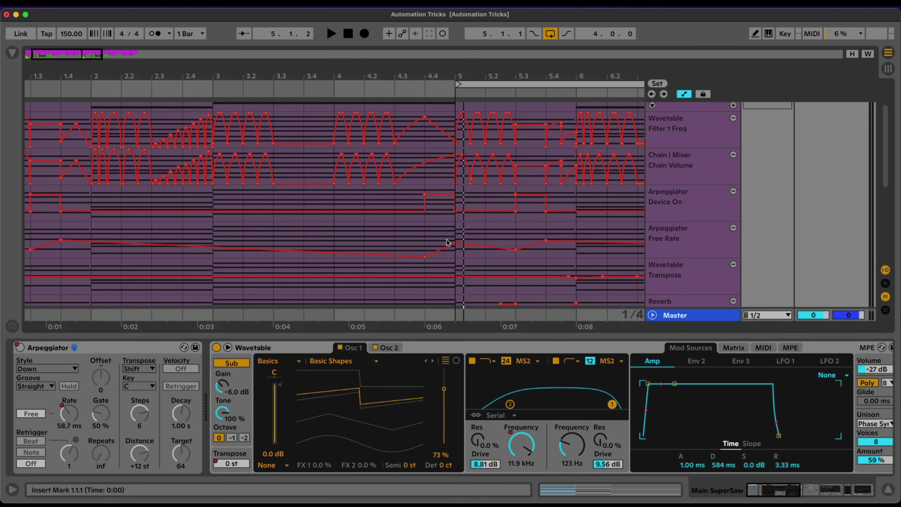
pyautogui.hscroll(10, 532, 303)
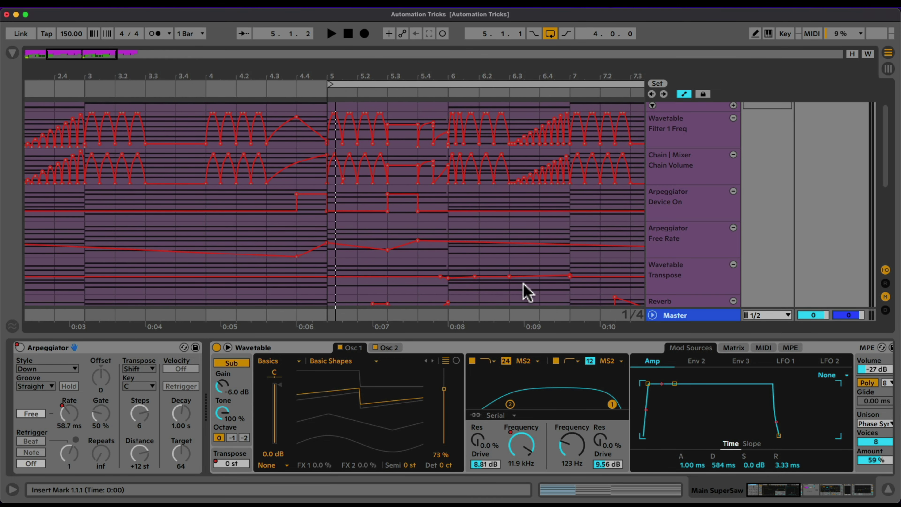
pyautogui.moveTo(441, 276)
pyautogui.press('super+1')
pyautogui.press('super+1')
pyautogui.hscroll(-15, 445, 278)
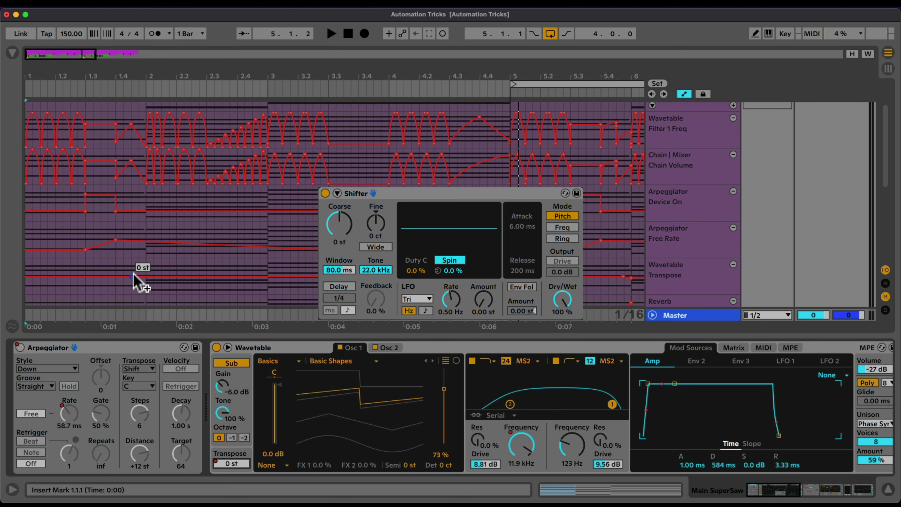
pyautogui.click(146, 277)
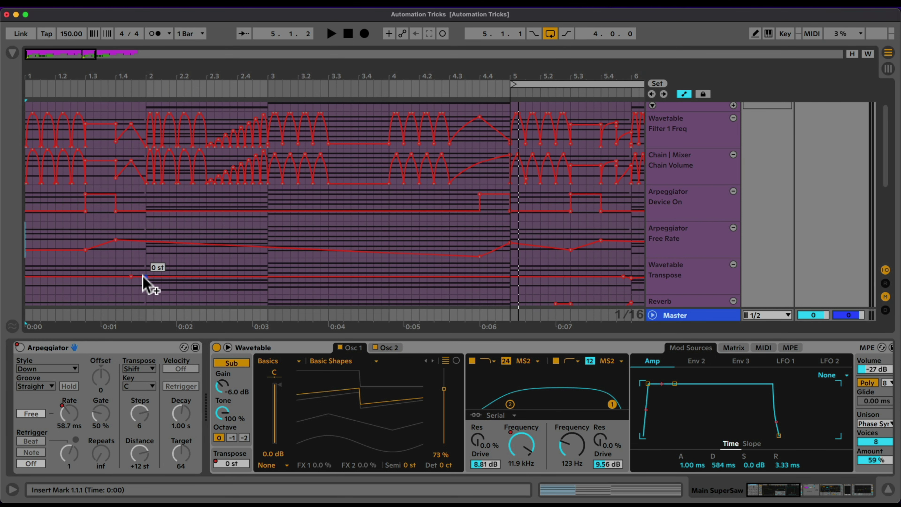
pyautogui.click(140, 277)
pyautogui.moveTo(139, 277); pyautogui.dragTo(145, 285)
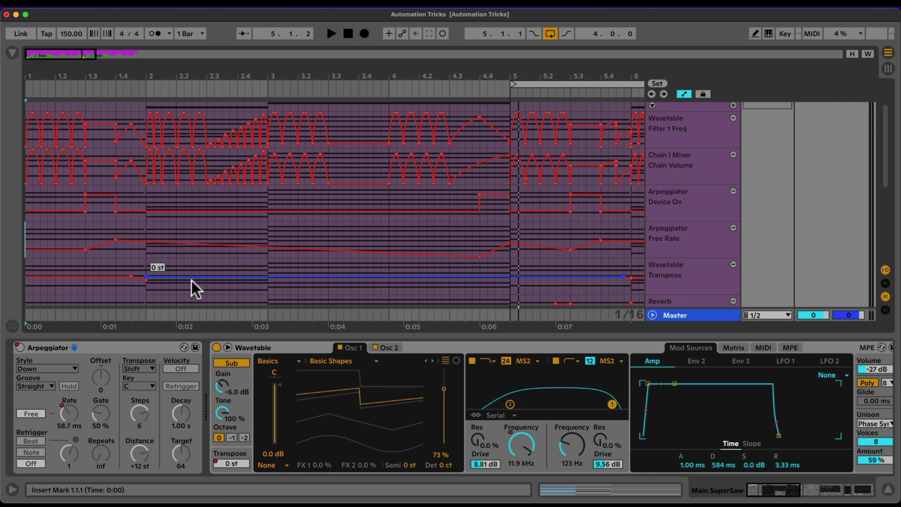
# - Audition the Transpose dip, add a point at 2.2 that brings it back to 0 st, and replay from 1.3.1
pyautogui.click(101, 266)
pyautogui.press('space')
pyautogui.press('space')
pyautogui.hscroll(3, 257, 273)
pyautogui.hscroll(-5, 262, 278)
pyautogui.moveTo(146, 276); pyautogui.dragTo(176, 276)
pyautogui.click(88, 266)
pyautogui.press('space')
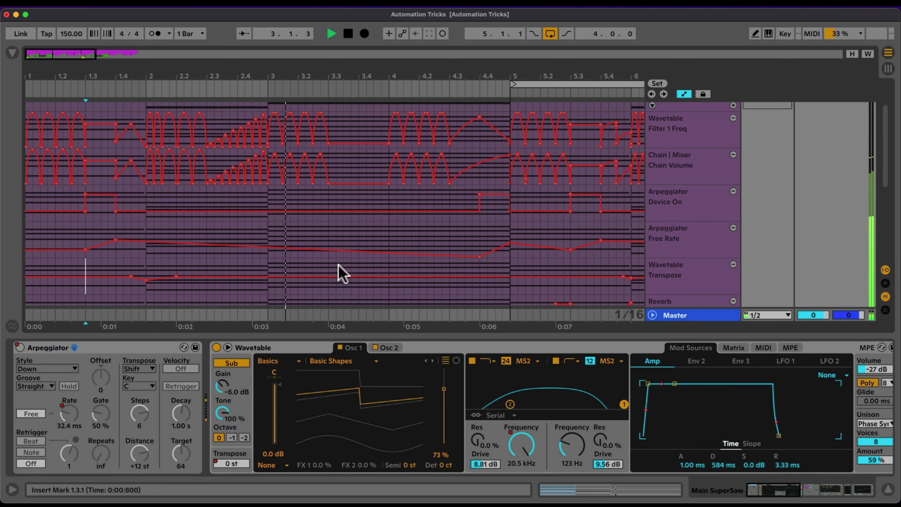
# - Stop playback, add Wavetable Transpose breakpoints around 4.3 and set the one at 4.3.1 to 12 st
pyautogui.hscroll(10, 338, 270)
pyautogui.hscroll(-5, 245, 266)
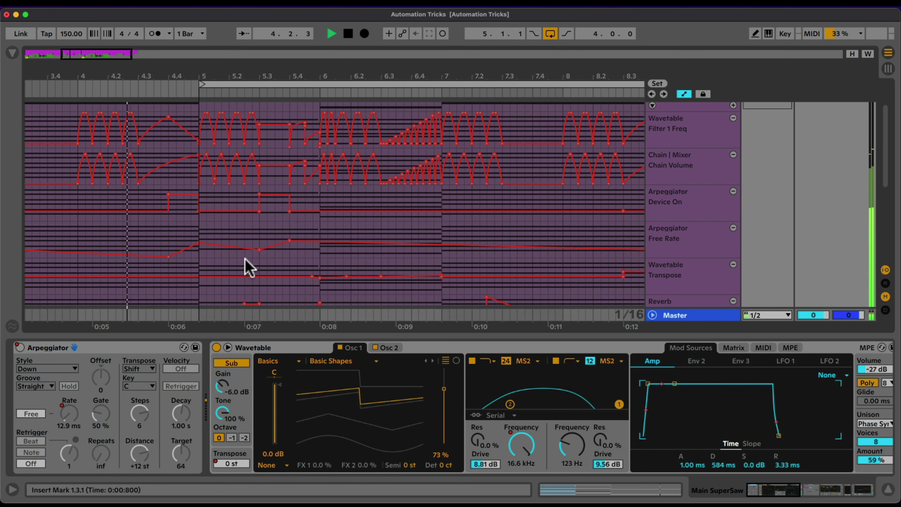
pyautogui.press('space')
pyautogui.press('b')
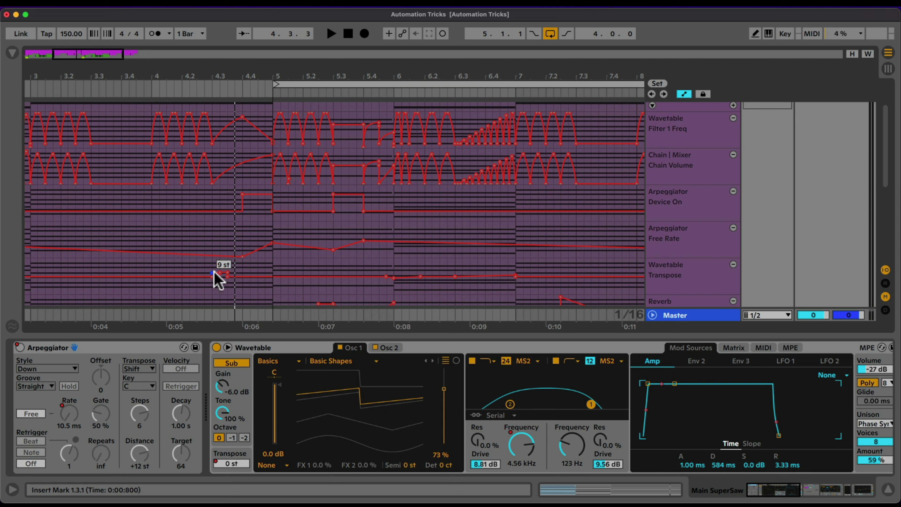
pyautogui.click(228, 272)
pyautogui.click(219, 272)
pyautogui.click(212, 273)
pyautogui.rightClick(212, 276)
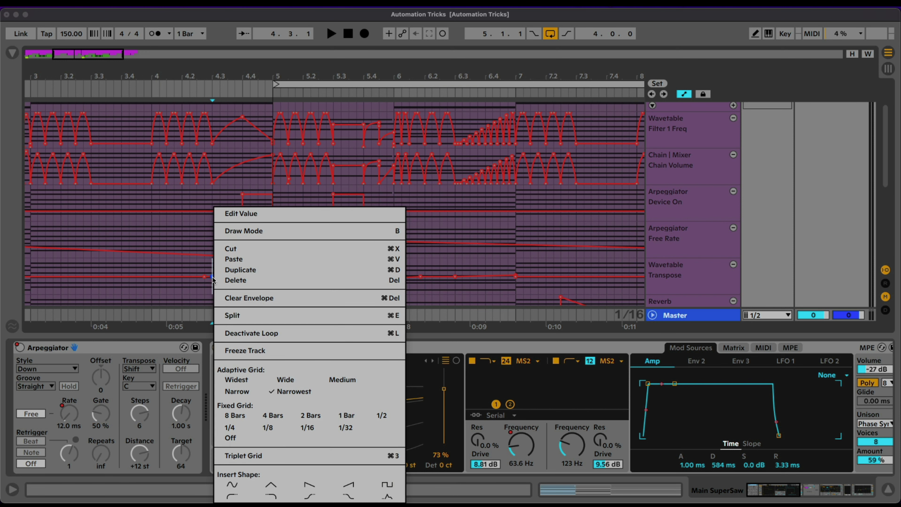
pyautogui.click(259, 214)
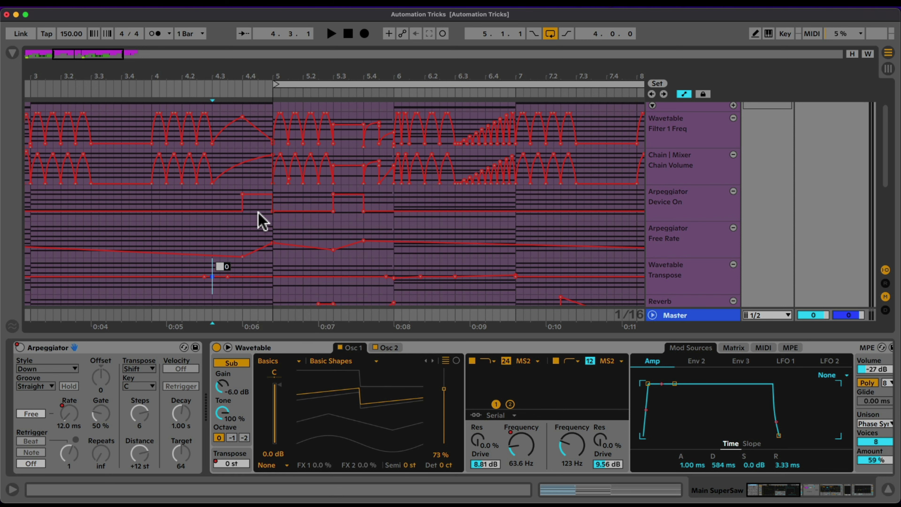
pyautogui.write('12')
pyautogui.press('Return')
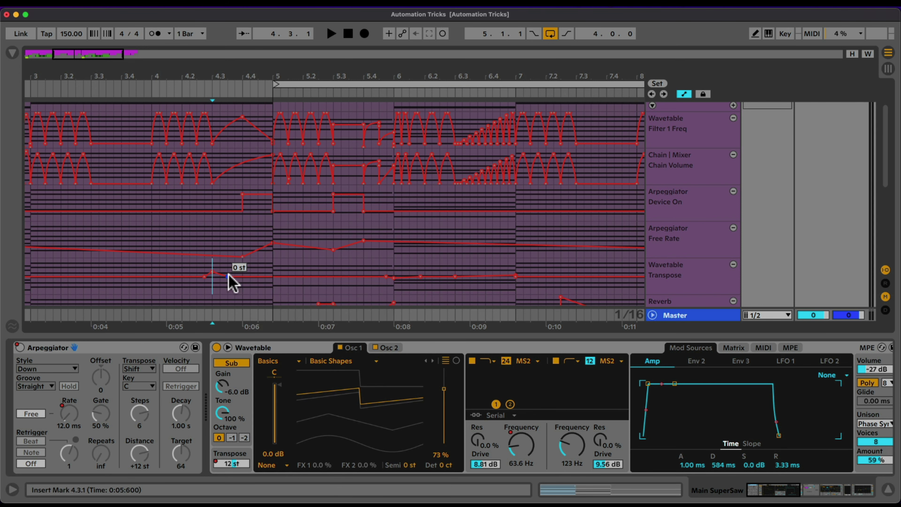
# - Set the Wavetable Transpose breakpoint at 5.1.1 to 12 st
pyautogui.rightClick(272, 276)
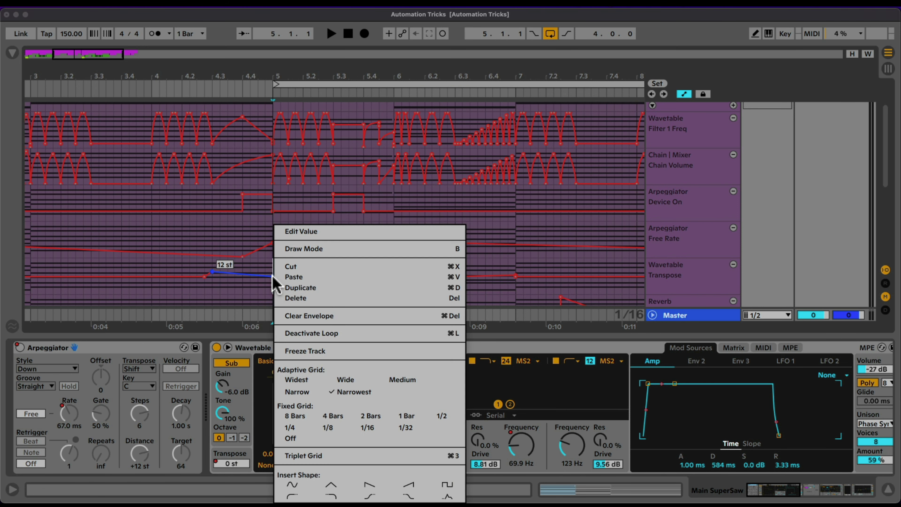
pyautogui.click(300, 231)
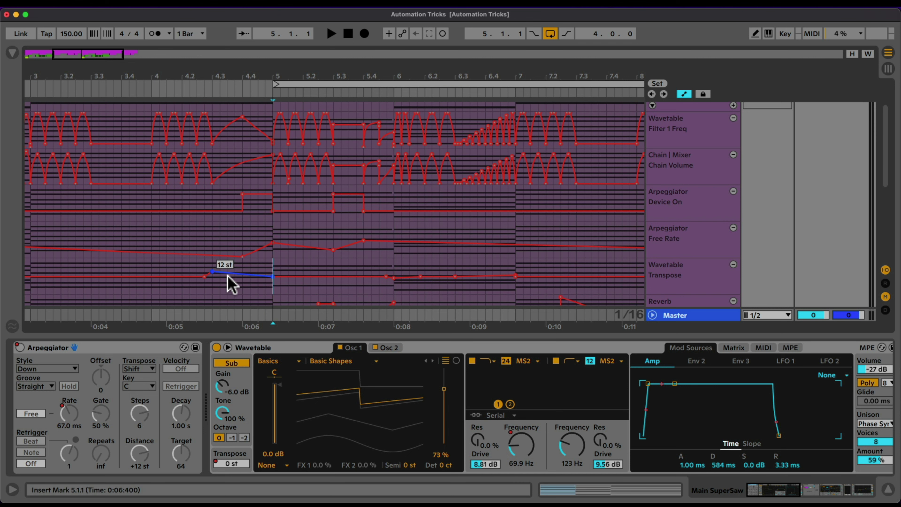
pyautogui.rightClick(267, 276)
pyautogui.click(300, 231)
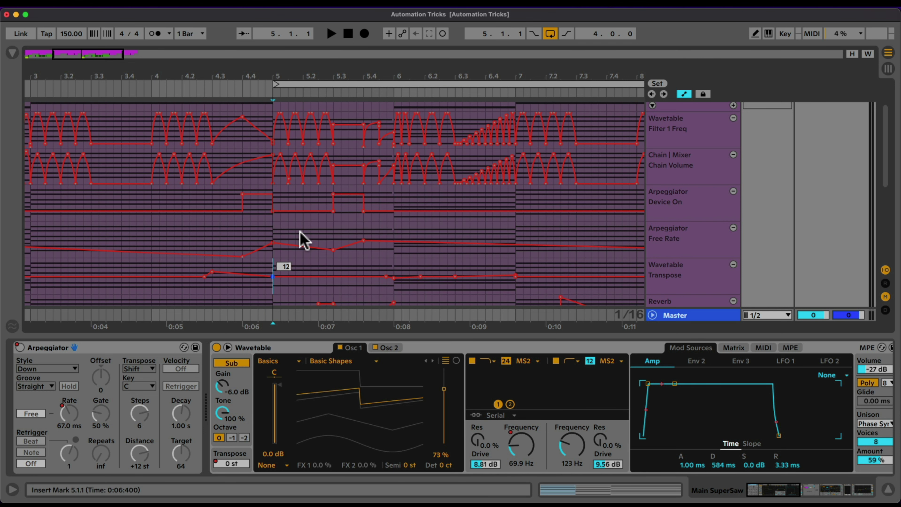
pyautogui.write('7')
pyautogui.press('Return')
# - Add a 0 st Transpose point at 5.1.1 and align the point before 4.3 with 4.3.1 for a vertical jump
pyautogui.moveTo(272, 281); pyautogui.dragTo(272, 276)
pyautogui.rightClick(273, 278)
pyautogui.click(302, 232)
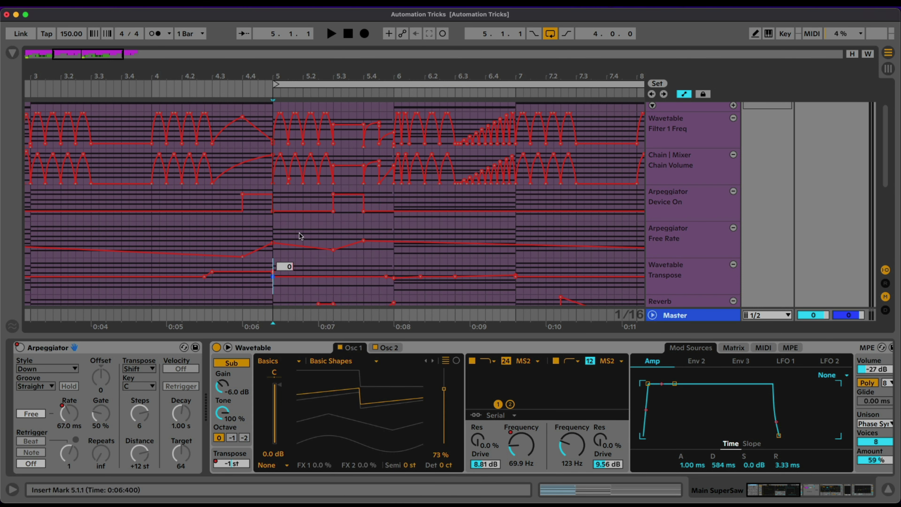
pyautogui.hscroll(-5, 272, 278)
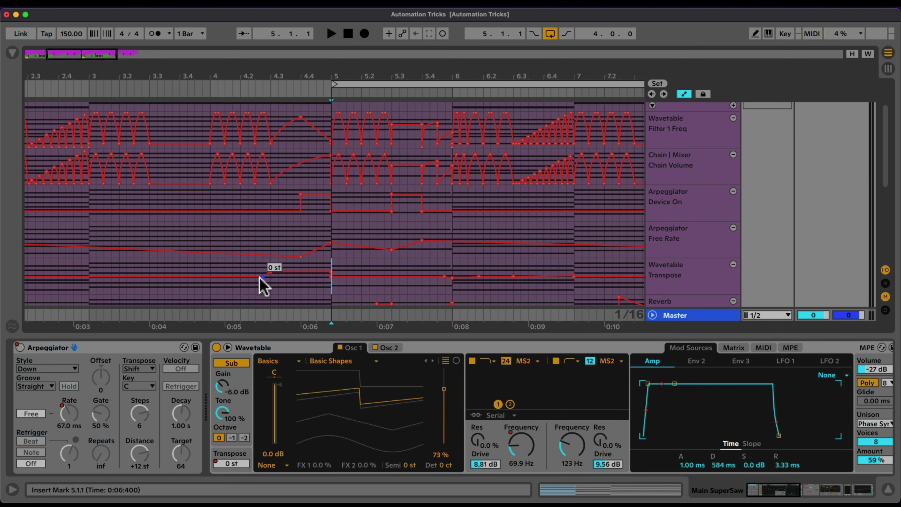
pyautogui.hscroll(-15, 268, 277)
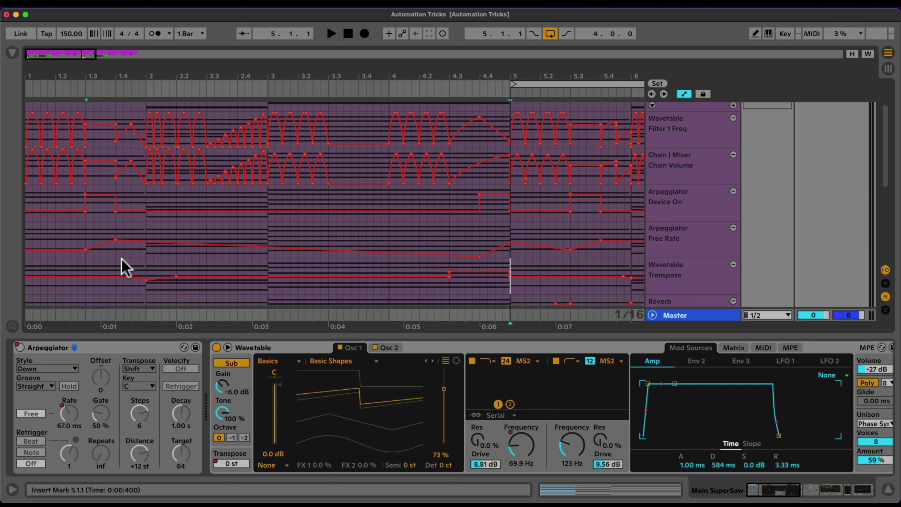
# - Audition the filter, volume, arpeggiator and transpose automation from 1.1.1
pyautogui.click(25, 269)
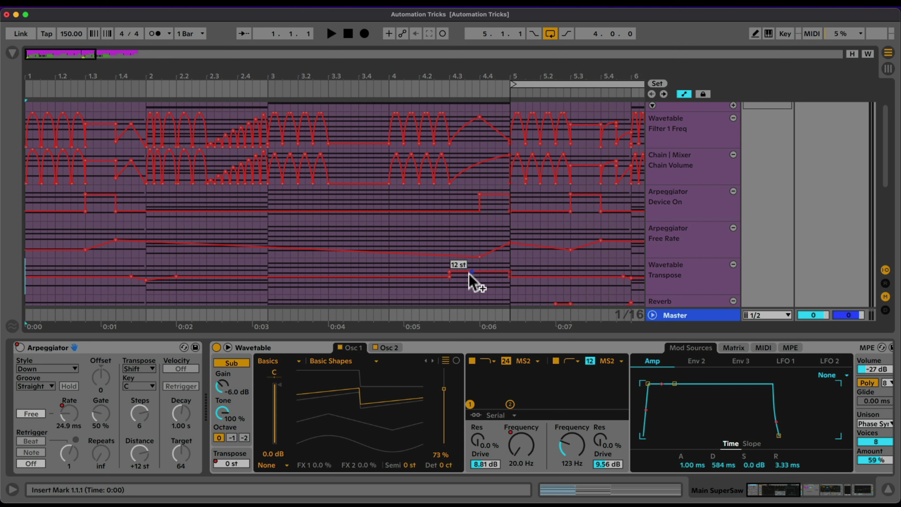
pyautogui.press('space')
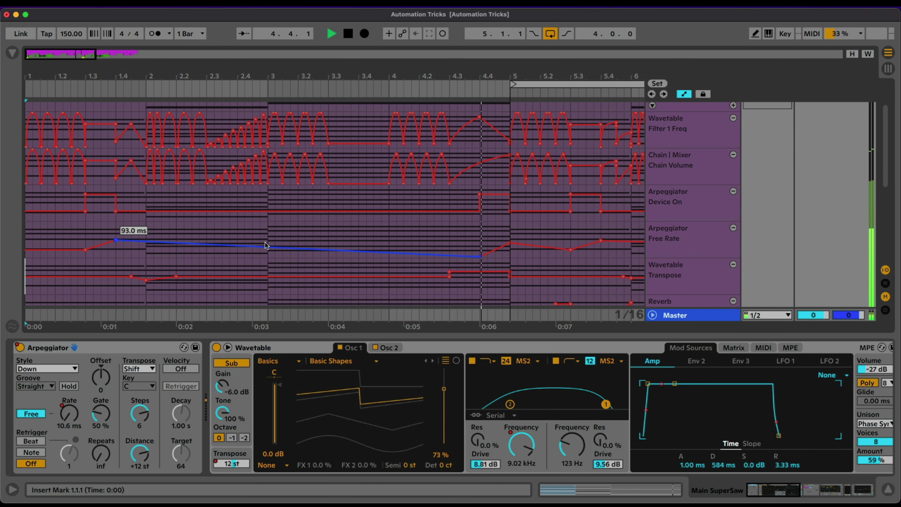
pyautogui.press('space')
pyautogui.scroll(3, 382, 227)
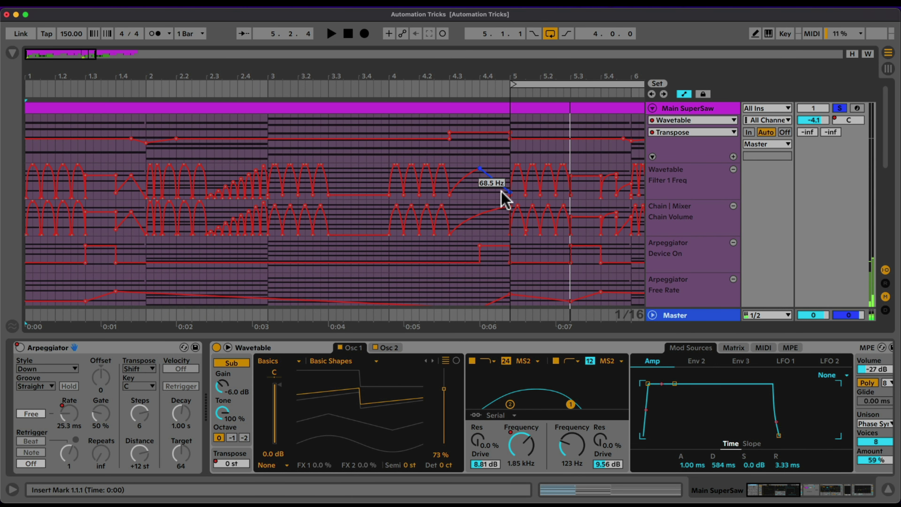
pyautogui.press('space')
# - Examine the Reverb DecayTime and Dry/Wet automation of bar 5 and the Reverb device's matching controls
pyautogui.scroll(-4, 518, 202)
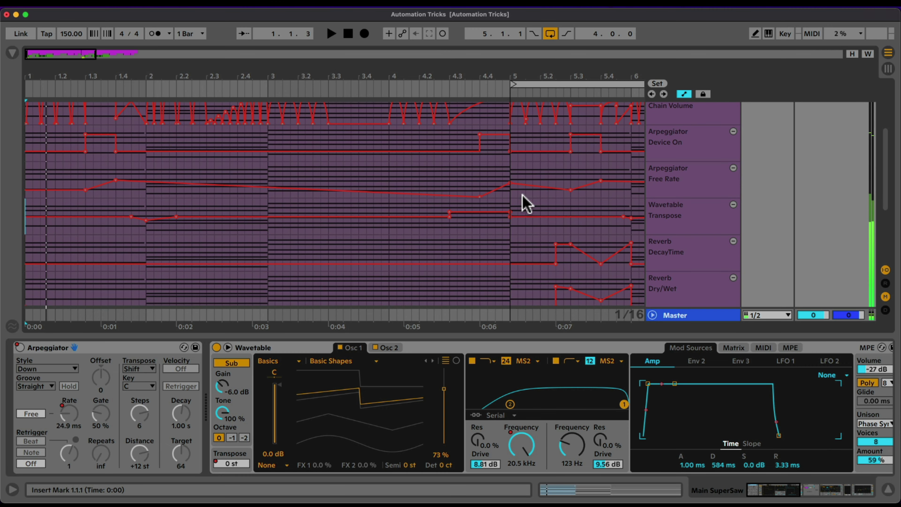
pyautogui.scroll(-2, 585, 201)
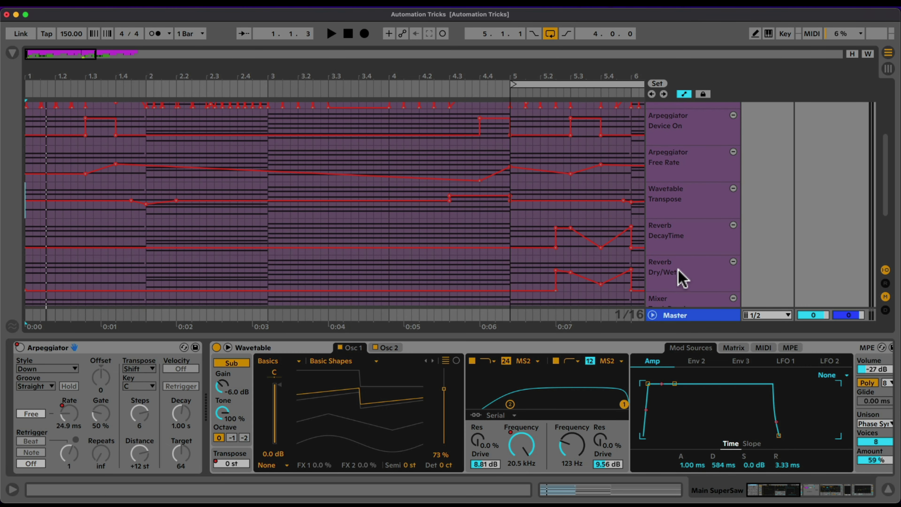
pyautogui.click(684, 275)
pyautogui.click(673, 237)
pyautogui.hscroll(5, 665, 388)
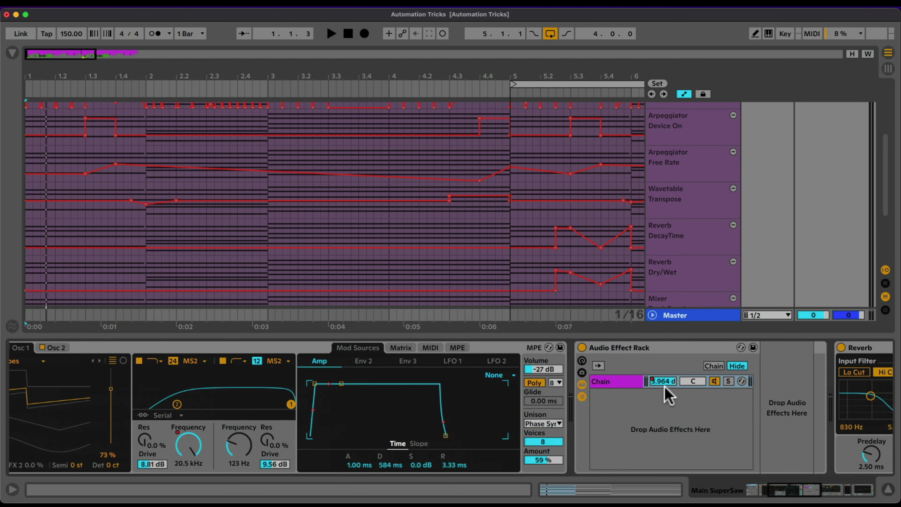
pyautogui.hscroll(10, 664, 387)
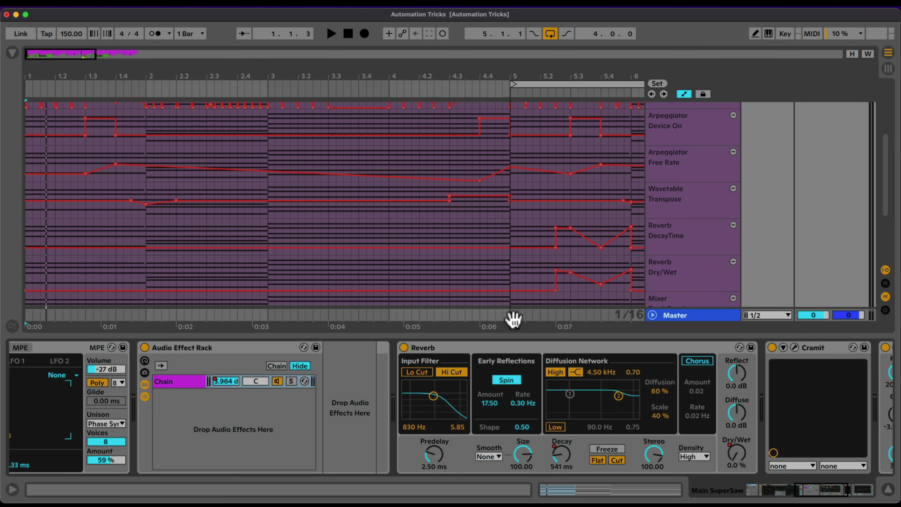
pyautogui.scroll(-2, 289, 271)
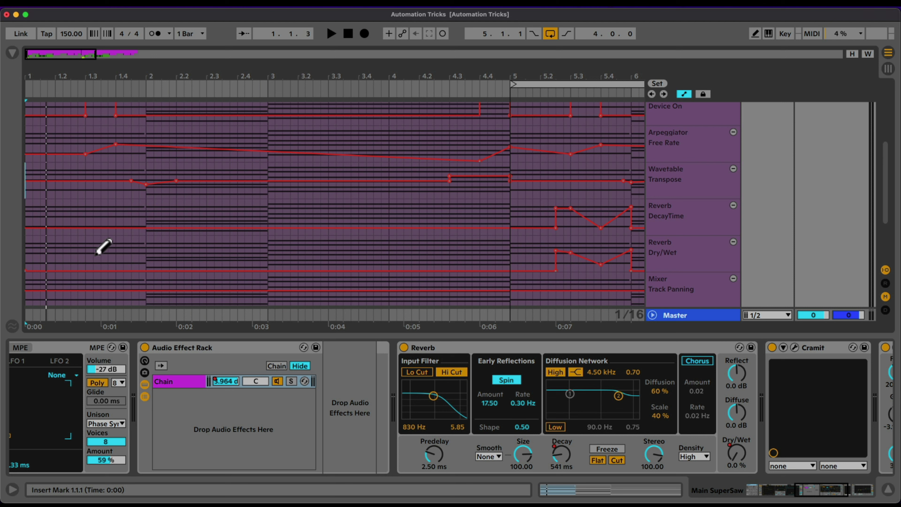
# - Draw Reverb Dry/Wet automation at about 57% from 1.3 to 2.1.1, leave draw mode and shape a V-shaped dip at 1.4
pyautogui.moveTo(96, 250); pyautogui.dragTo(135, 250)
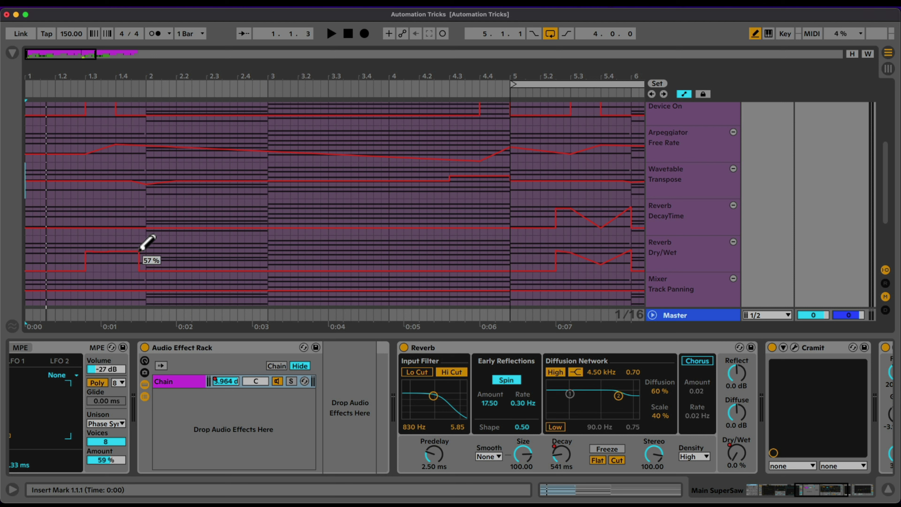
pyautogui.press('b')
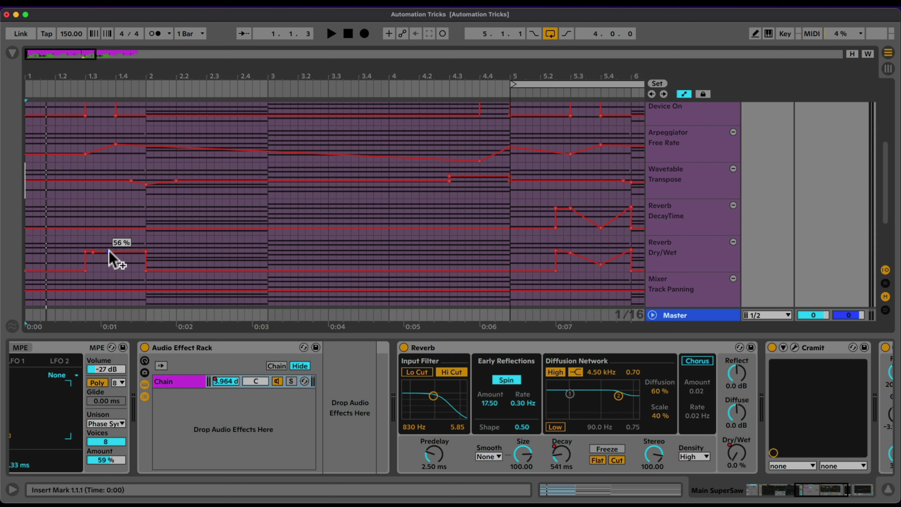
pyautogui.moveTo(109, 251)
pyautogui.mouseDown()
pyautogui.moveTo(115, 262)
pyautogui.moveTo(101, 258)
pyautogui.moveTo(114, 263)
pyautogui.mouseUp()
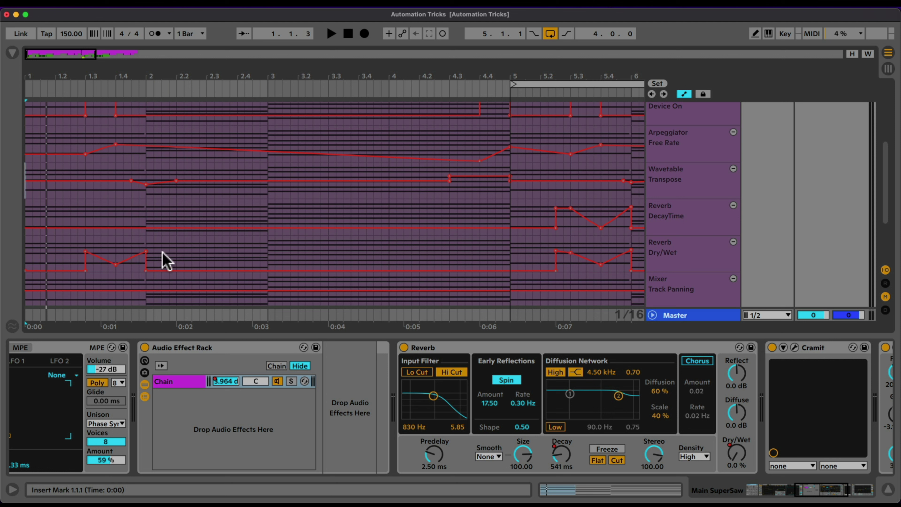
pyautogui.moveTo(87, 250)
pyautogui.mouseDown()
pyautogui.moveTo(146, 247)
pyautogui.moveTo(86, 250)
pyautogui.mouseUp()
# - Paste the Dry/Wet curve into the Reverb DecayTime lane at 1.3 and audition from 1.1.1
pyautogui.click(83, 208)
pyautogui.press('super+v')
pyautogui.click(567, 455)
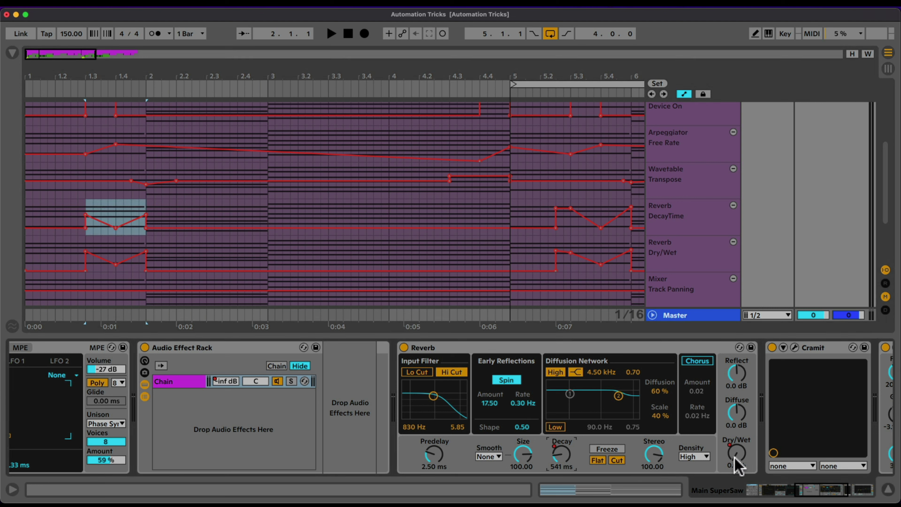
pyautogui.click(27, 213)
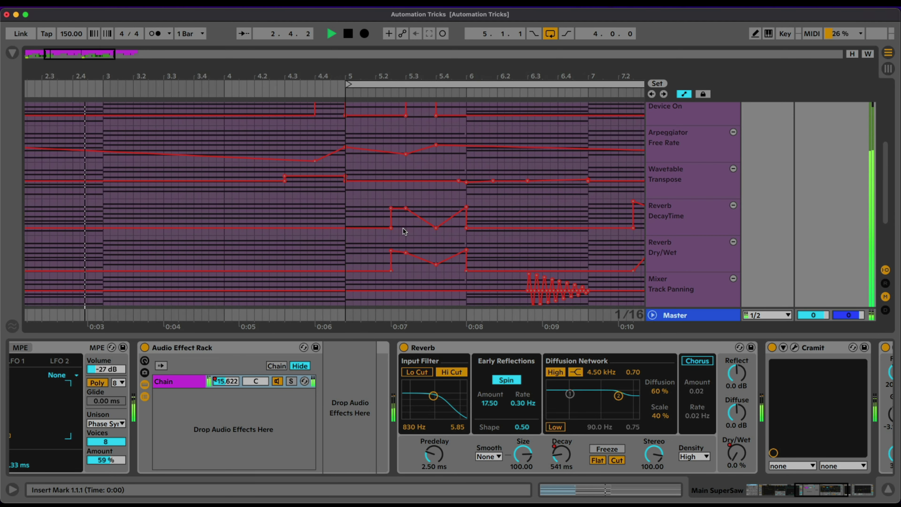
pyautogui.press('space')
# - Shape a Reverb Dry/Wet swell peaking at 4.3 and a DecayTime rise from about 3.3 to 4.2, auditioning from 3.3.2
pyautogui.moveTo(225, 270); pyautogui.dragTo(187, 270)
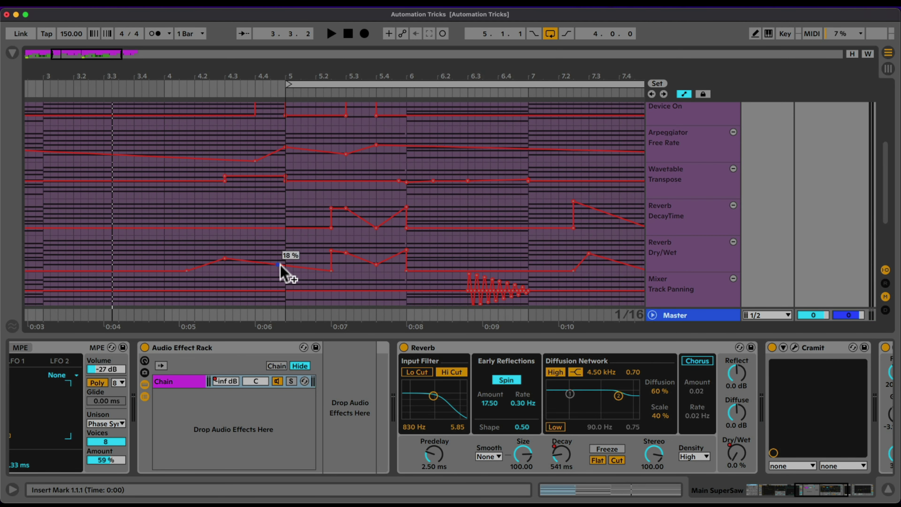
pyautogui.moveTo(280, 264); pyautogui.dragTo(262, 254)
pyautogui.moveTo(226, 228); pyautogui.dragTo(203, 207)
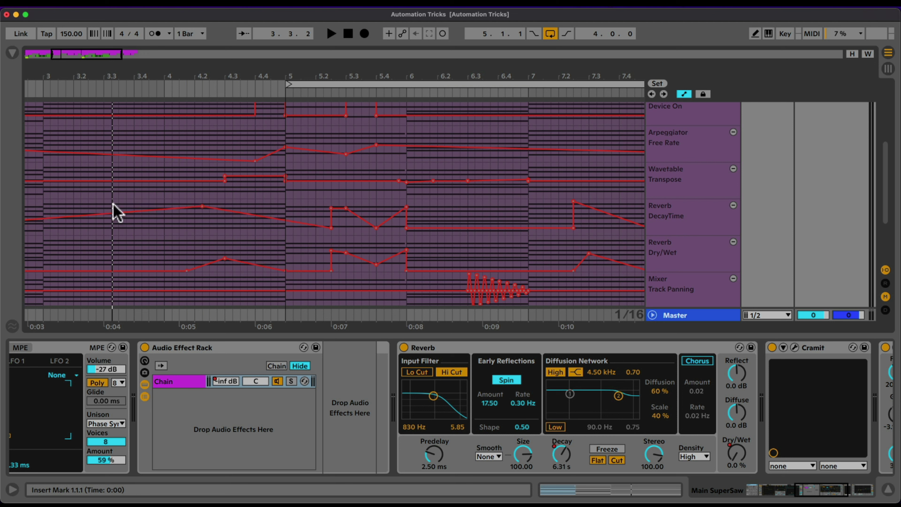
pyautogui.moveTo(123, 212); pyautogui.dragTo(126, 234)
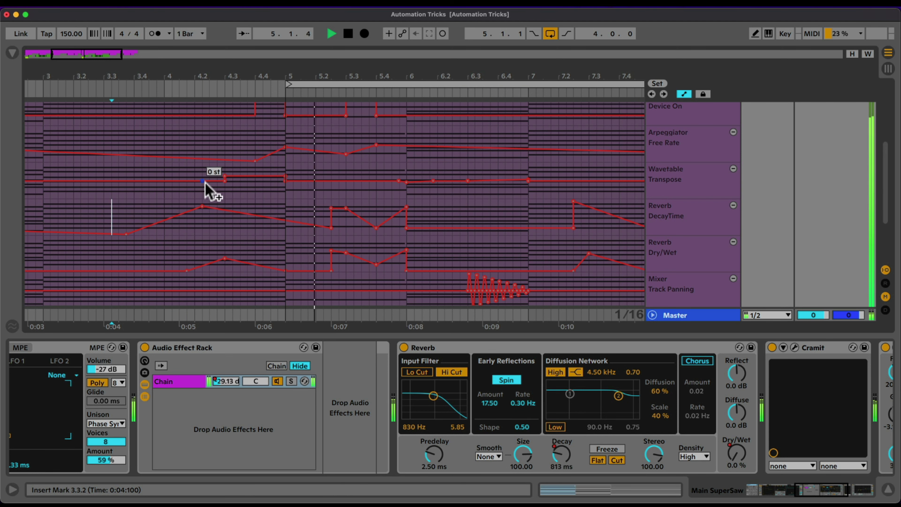
pyautogui.moveTo(236, 76); pyautogui.dragTo(312, 64)
pyautogui.press('space')
# - Select the Track Panning automation from about 6.2.3 to 7 and show Track Panning in the track's main automation lane
pyautogui.scroll(-3, 343, 193)
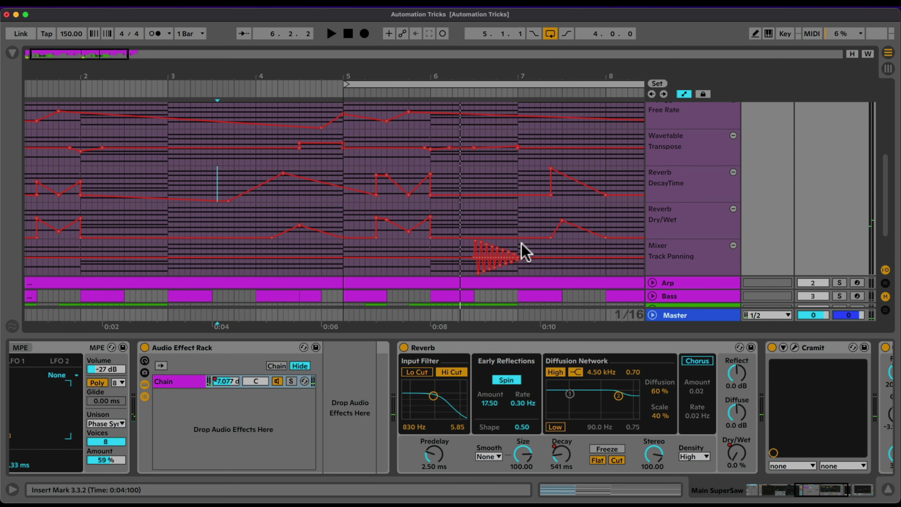
pyautogui.moveTo(524, 250); pyautogui.dragTo(463, 253)
pyautogui.scroll(5, 731, 247)
pyautogui.click(844, 121)
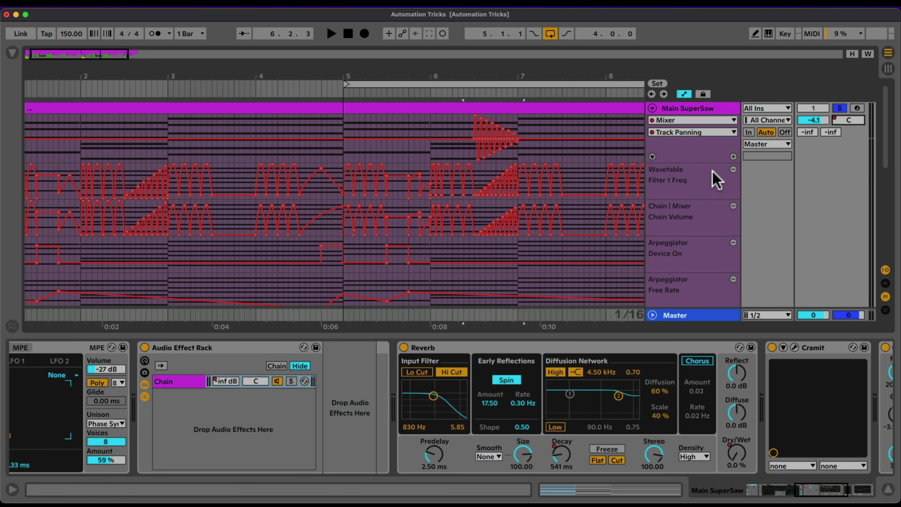
# - Insert a sine shape into the Track Panning lane over the sixteenth note from 2.3.1 to 2.3.2
pyautogui.scroll(-5, 712, 172)
pyautogui.click(681, 230)
pyautogui.click(511, 228)
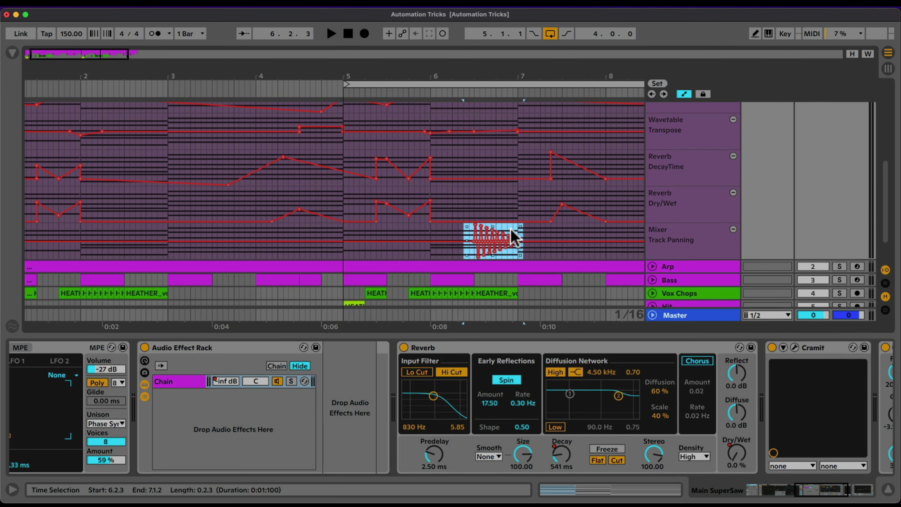
pyautogui.click(371, 236)
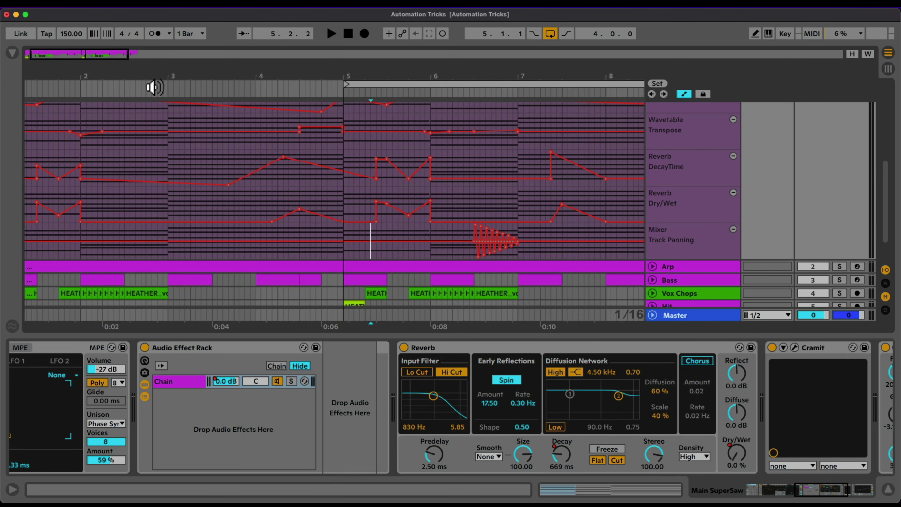
pyautogui.moveTo(157, 76); pyautogui.dragTo(361, 119)
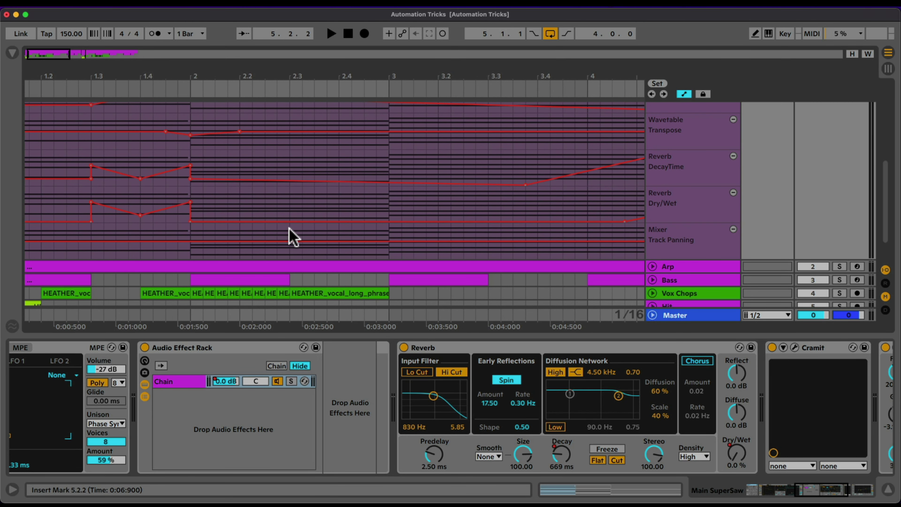
pyautogui.click(296, 231)
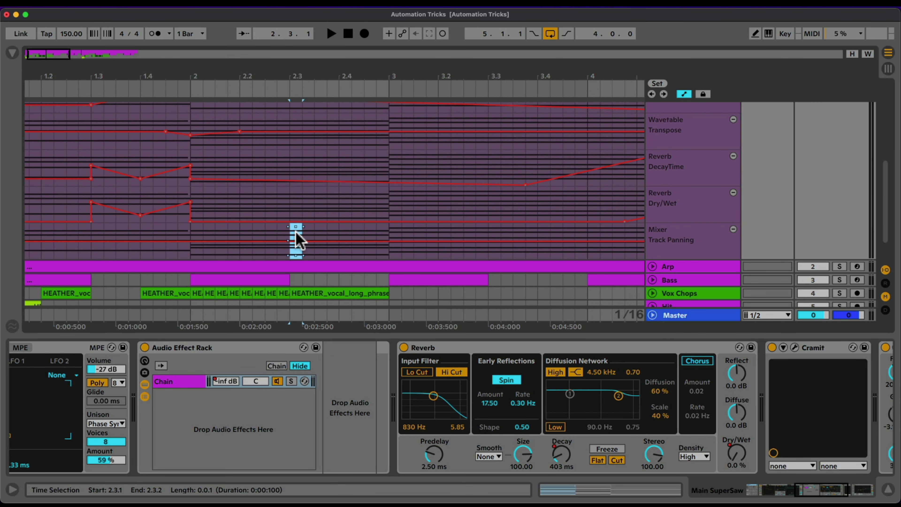
pyautogui.rightClick(296, 233)
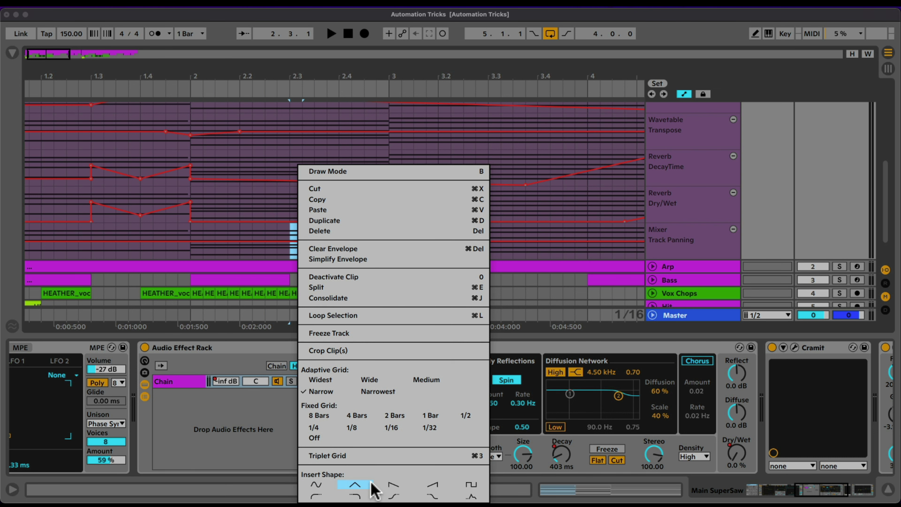
pyautogui.click(316, 485)
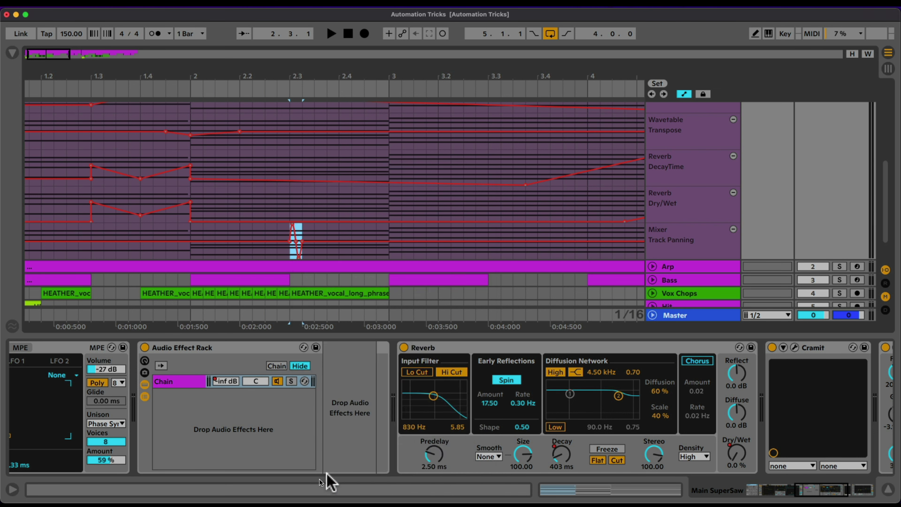
# - Duplicate the panning sine cycle seven times so the wave fills 2.3.1 to 3.1.1
pyautogui.moveTo(307, 93); pyautogui.dragTo(299, 234)
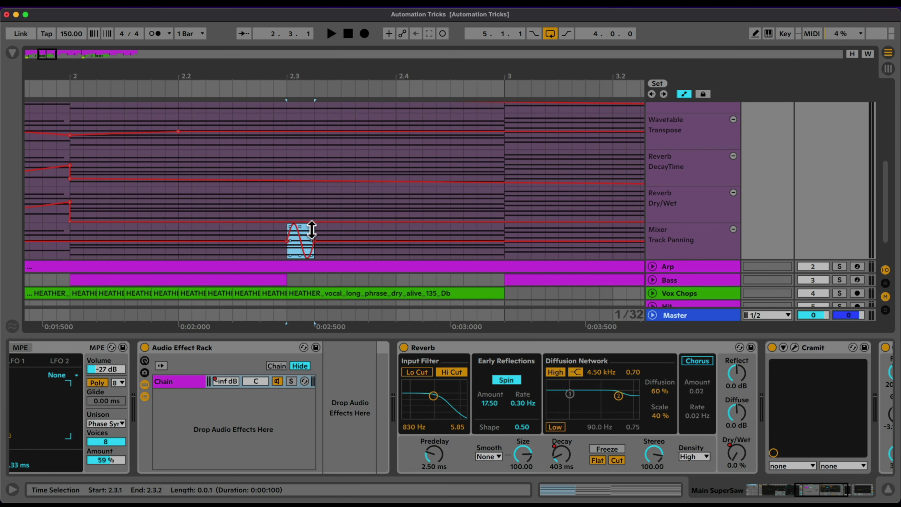
pyautogui.press('super+d')
pyautogui.press('super+d')
pyautogui.press('super+d')
pyautogui.press('super+d')
pyautogui.press('super+d')
pyautogui.press('super+d')
pyautogui.press('super+d')
# - Enlarge the Track Panning lane and taper the wave from 2.3.1 to 3.1.1 so its swing shrinks almost to centre at the end
pyautogui.moveTo(673, 258); pyautogui.dragTo(674, 305)
pyautogui.scroll(-3, 510, 213)
pyautogui.click(506, 201)
pyautogui.moveTo(506, 201); pyautogui.dragTo(286, 195)
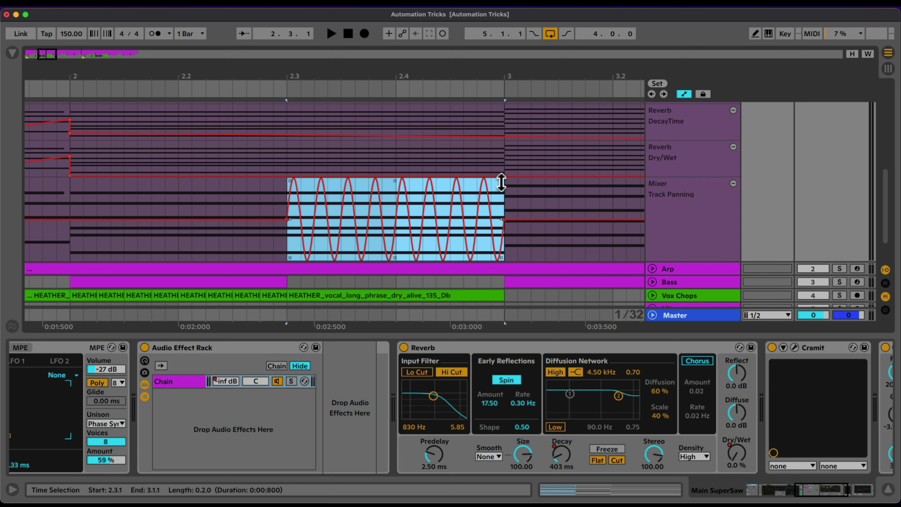
pyautogui.moveTo(501, 181); pyautogui.dragTo(501, 219)
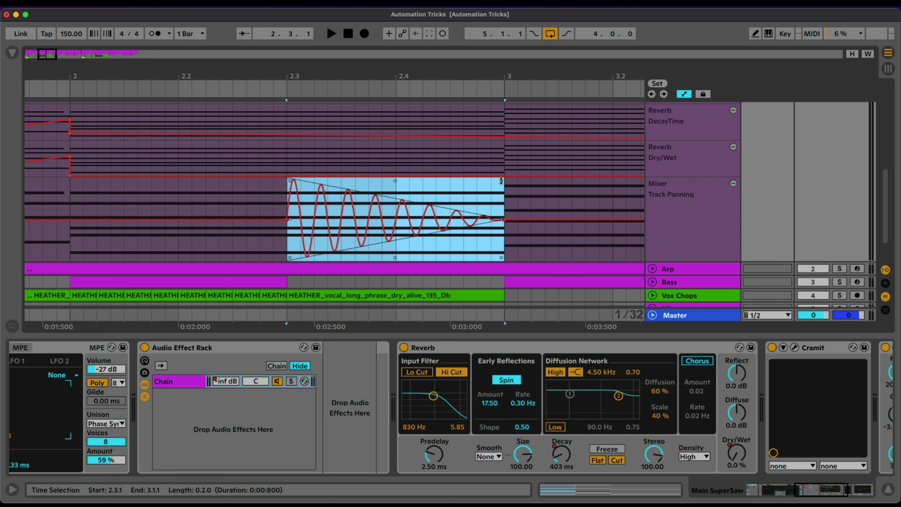
pyautogui.press('super+z')
pyautogui.moveTo(501, 181); pyautogui.dragTo(502, 217)
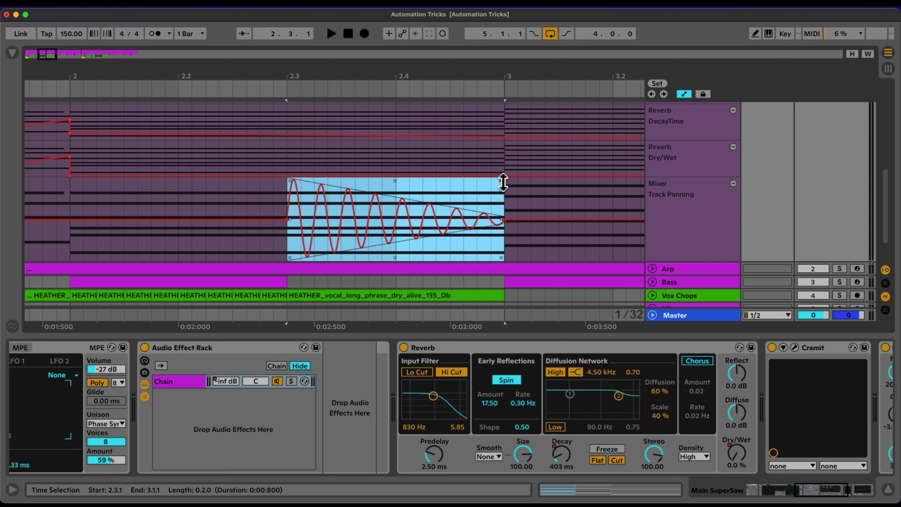
# - Audition the Main SuperSaw panning automation from 2.1.3 and stop playback
pyautogui.click(152, 185)
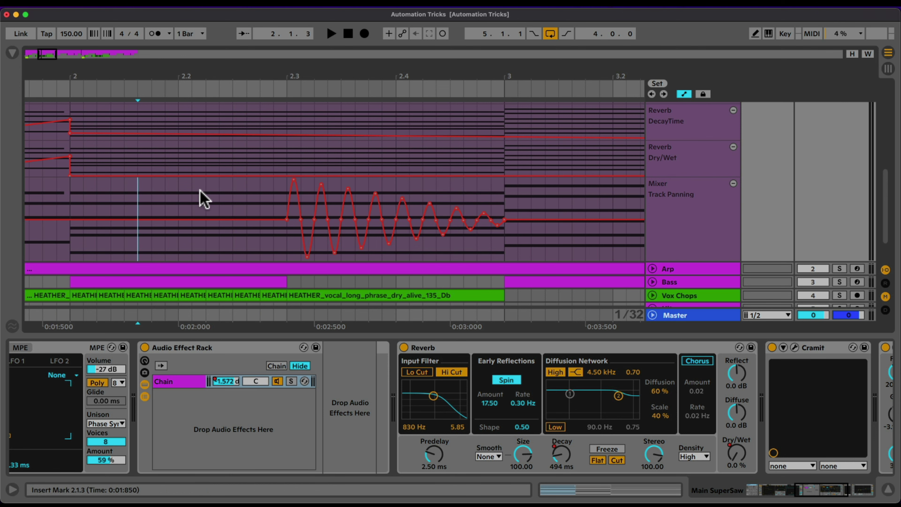
pyautogui.press('space')
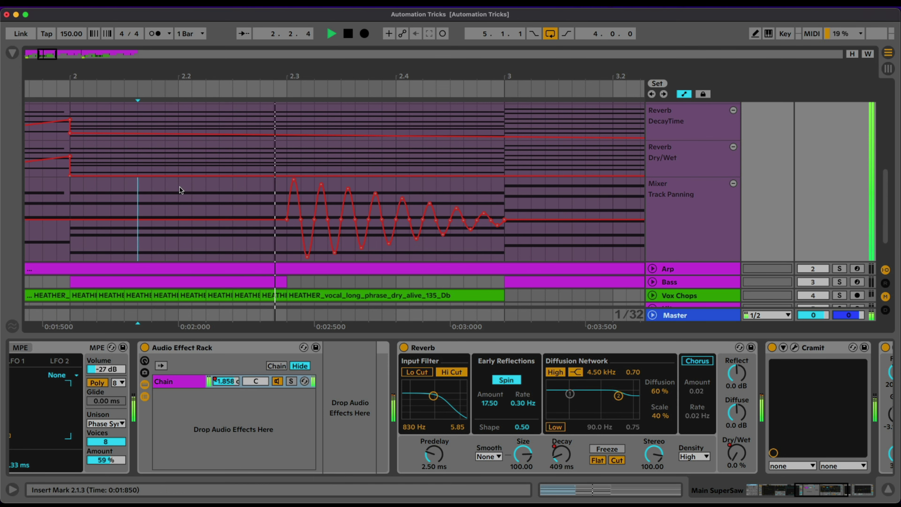
pyautogui.moveTo(312, 86); pyautogui.dragTo(160, 73)
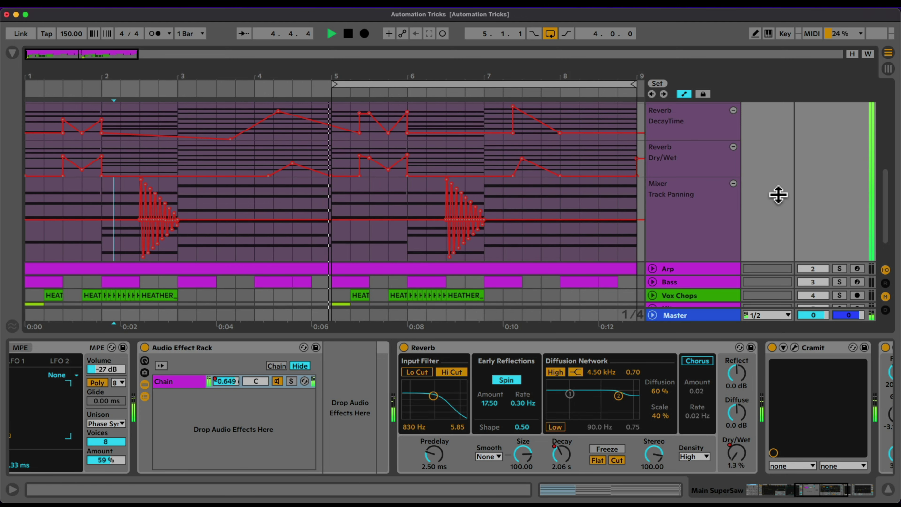
pyautogui.scroll(8, 778, 193)
pyautogui.press('space')
# - Unsolo the Main SuperSaw track and play the full mix from 5.1.1 with the device view hidden
pyautogui.click(844, 108)
pyautogui.click(334, 128)
pyautogui.press('space')
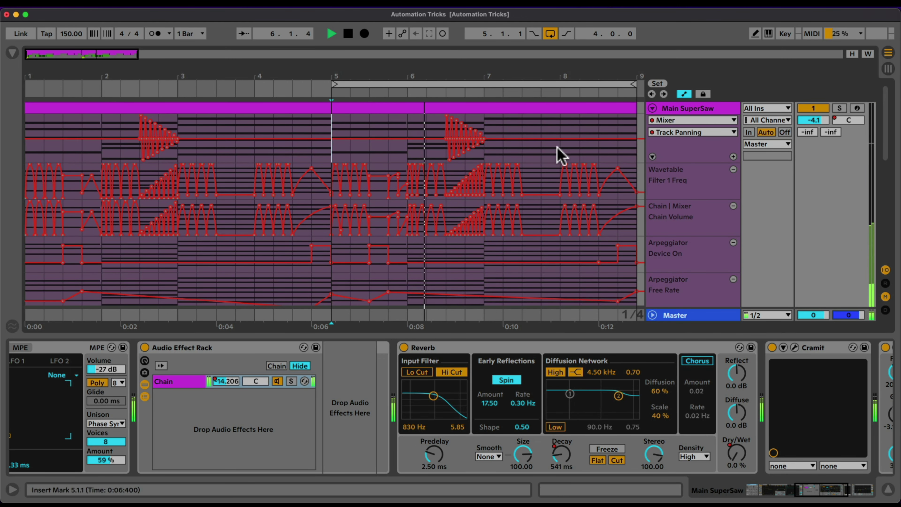
pyautogui.scroll(-5, 559, 153)
pyautogui.scroll(-3, 559, 153)
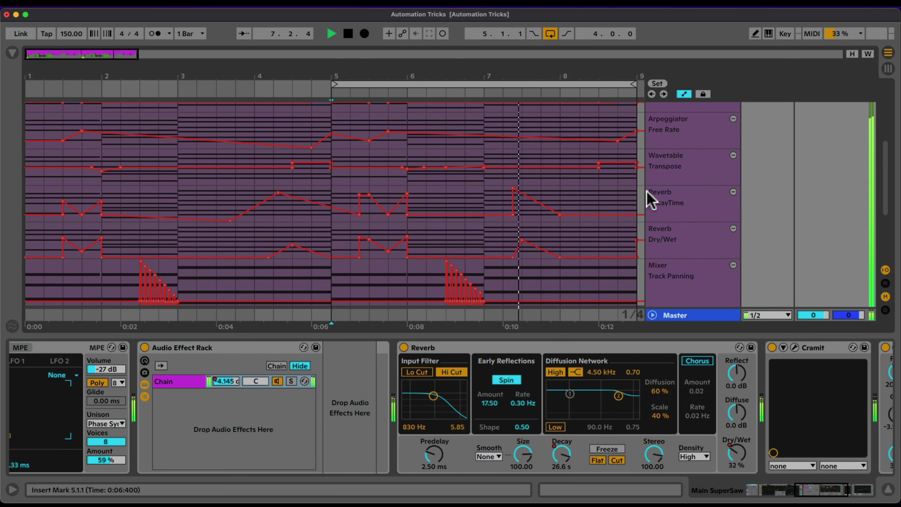
pyautogui.click(883, 486)
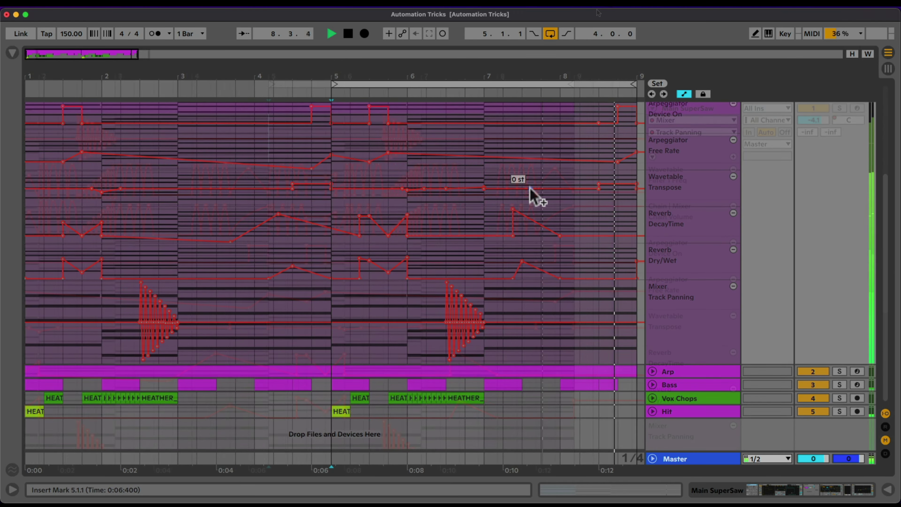